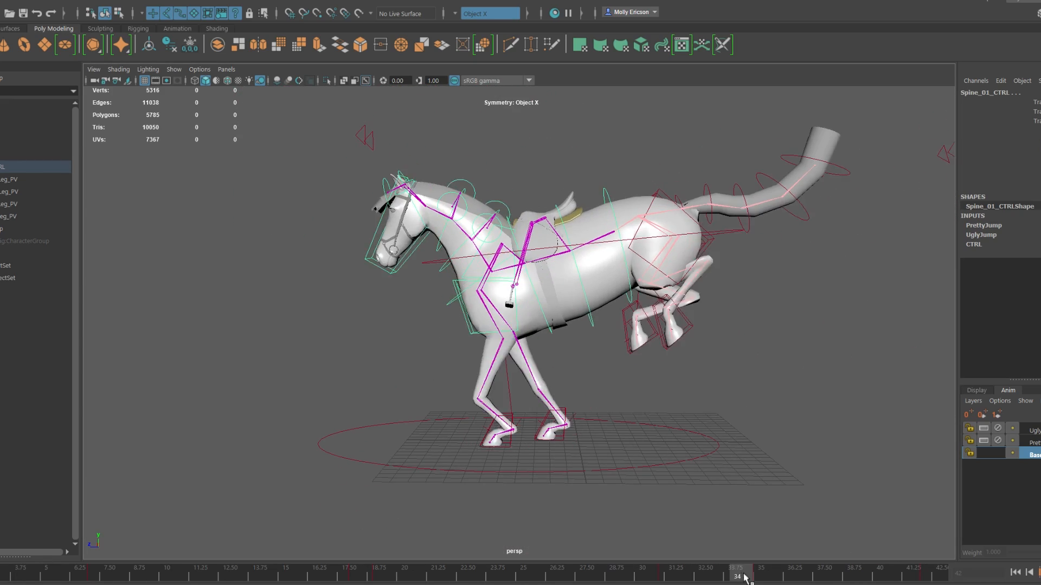
# Step: Scrub through the horse jump from several zoom levels to examine the spine, neck and head motion
pyautogui.press('Down')
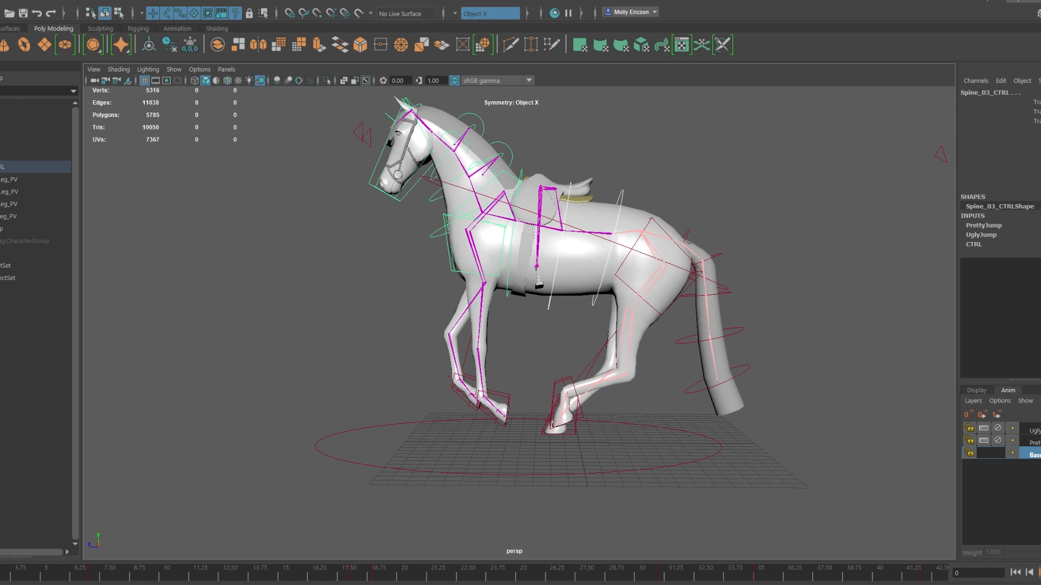
pyautogui.moveTo(1, 575)
pyautogui.mouseDown()
pyautogui.moveTo(548, 579)
pyautogui.moveTo(118, 576)
pyautogui.mouseUp()
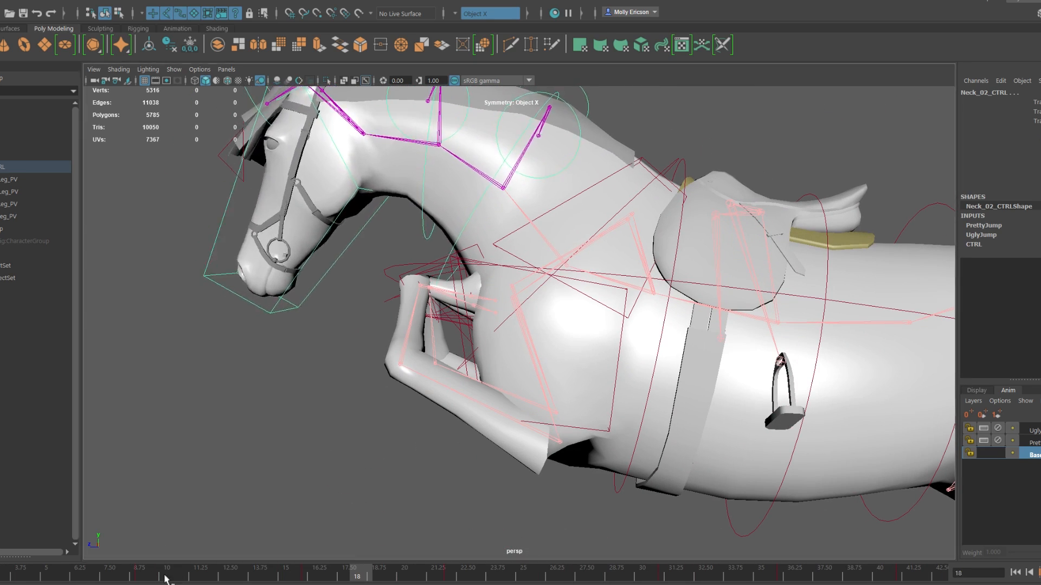
pyautogui.moveTo(162, 576); pyautogui.dragTo(1, 575)
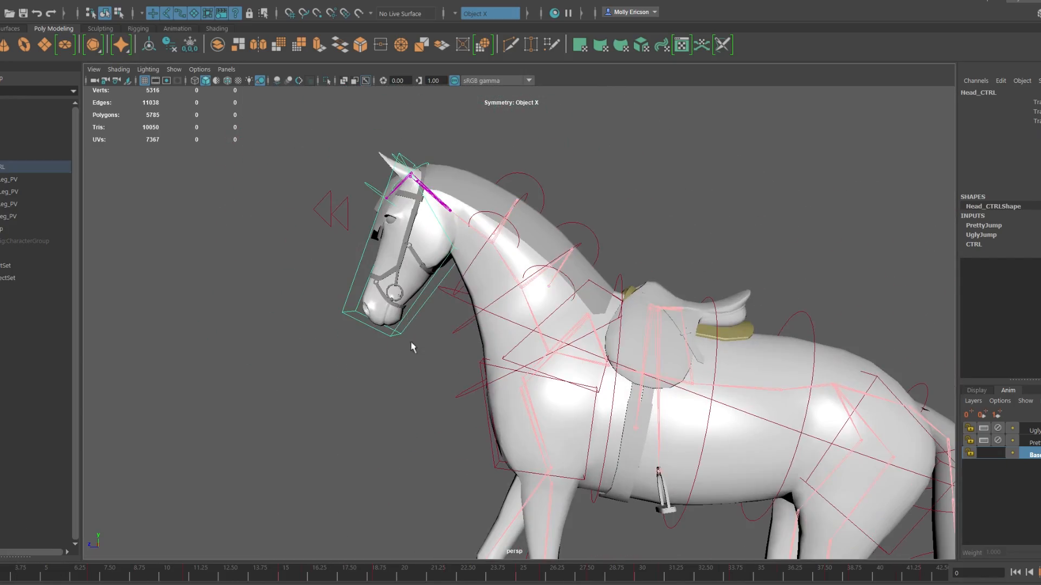
pyautogui.click(409, 324)
pyautogui.click(381, 576)
pyautogui.moveTo(381, 576); pyautogui.dragTo(861, 570)
pyautogui.moveTo(429, 575); pyautogui.dragTo(1, 574)
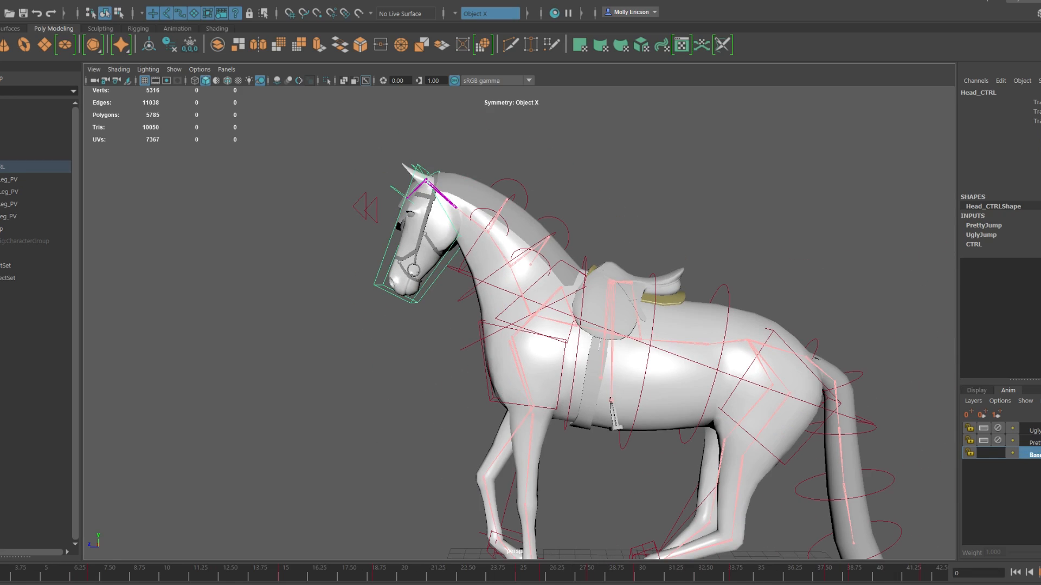
pyautogui.moveTo(5, 573); pyautogui.dragTo(266, 569)
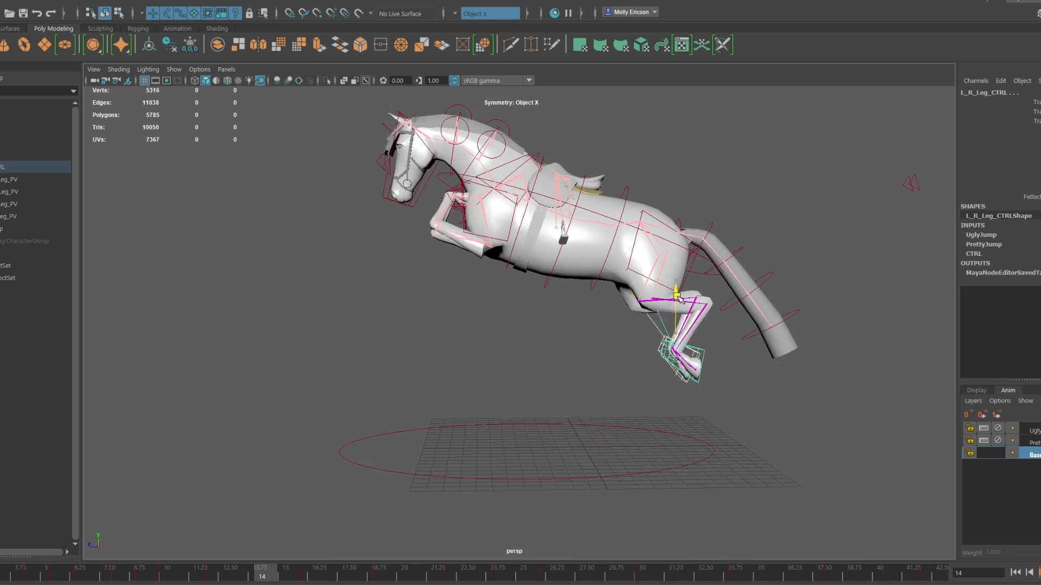
pyautogui.moveTo(304, 570); pyautogui.dragTo(360, 569)
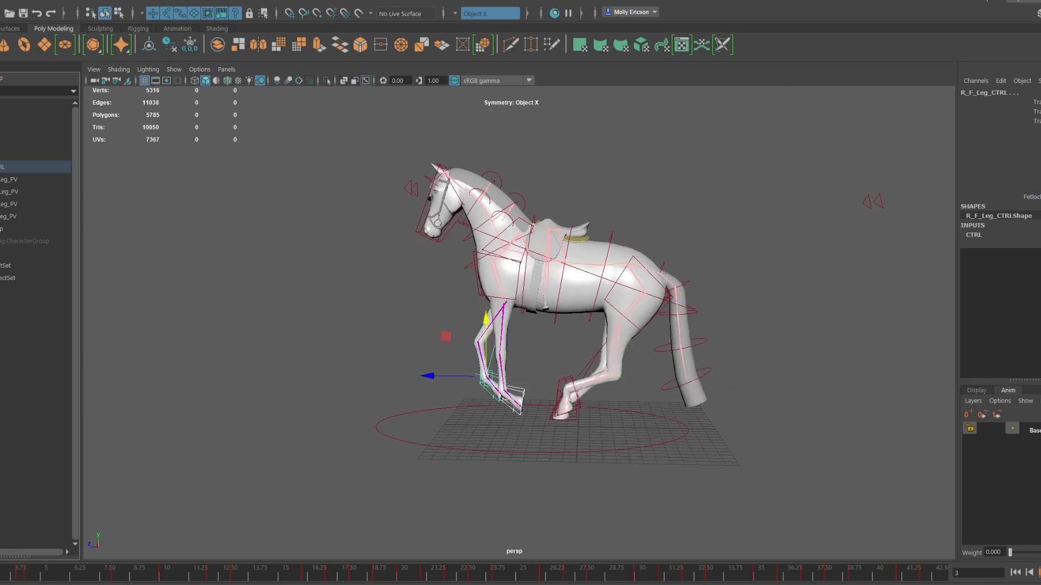
# Step: Delete the UglyJump animation layer and adjust the pose of both front leg controls through the airborne frames up to frame 22
pyautogui.moveTo(29, 578); pyautogui.dragTo(407, 577)
pyautogui.moveTo(460, 247); pyautogui.dragTo(460, 234)
pyautogui.moveTo(186, 578); pyautogui.dragTo(454, 578)
pyautogui.moveTo(423, 292); pyautogui.dragTo(422, 310)
pyautogui.moveTo(363, 573); pyautogui.dragTo(458, 569)
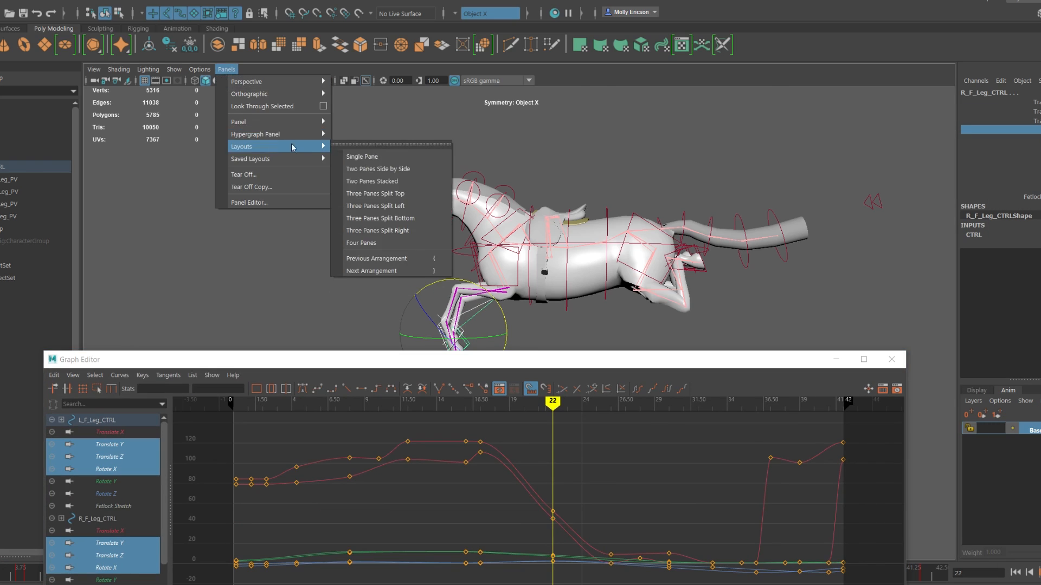
# Step: Show the Graph Editor below the perspective view and isolate the left front leg's Translate Y, Translate Z and Rotate X curves
pyautogui.click(374, 182)
pyautogui.click(221, 318)
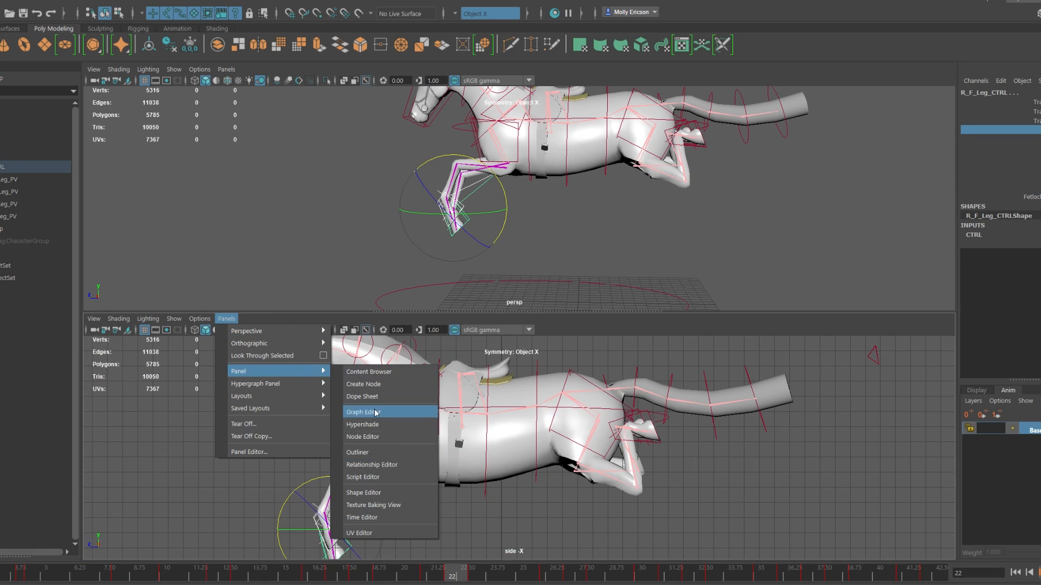
pyautogui.click(390, 411)
pyautogui.moveTo(154, 454); pyautogui.dragTo(152, 480)
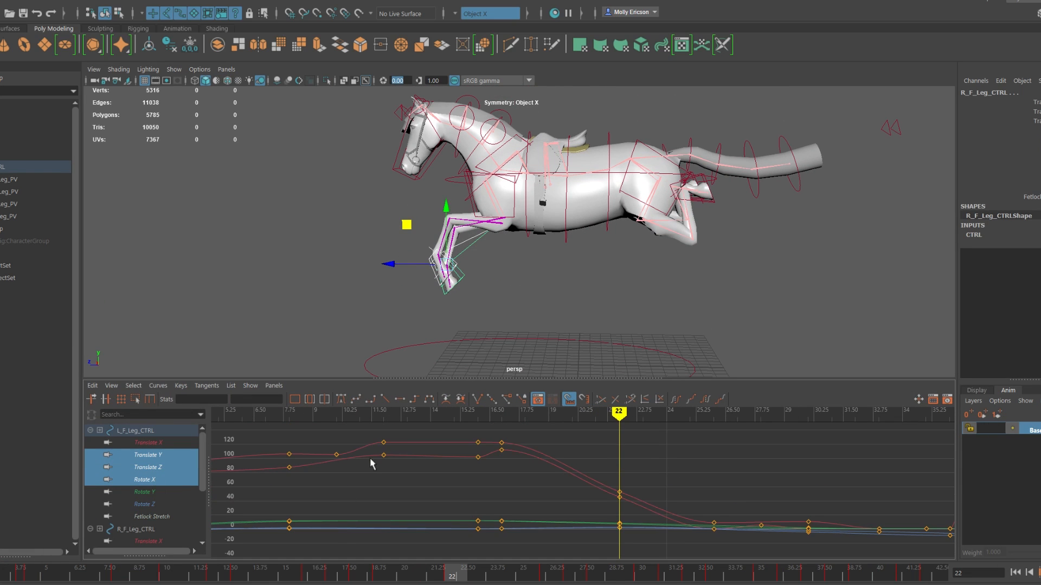
# Step: Frame all the curves and select the right front leg control alone at frame 26
pyautogui.press('a')
pyautogui.click(641, 575)
pyautogui.moveTo(499, 575); pyautogui.dragTo(548, 558)
pyautogui.moveTo(432, 292); pyautogui.dragTo(453, 273)
pyautogui.click(467, 296)
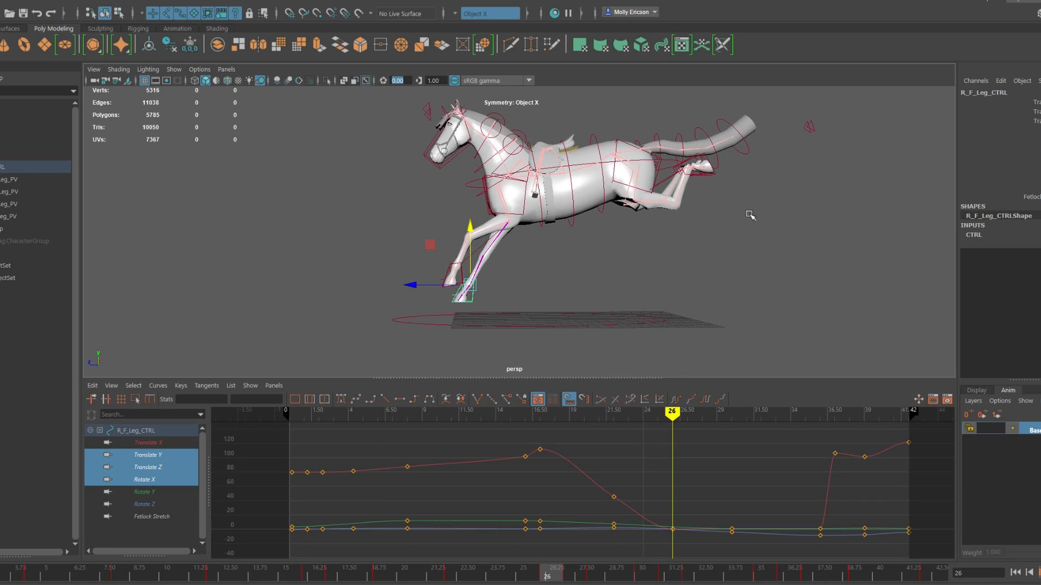
# Step: Shift the right front leg control slightly backward along Z at frame 30
pyautogui.scroll(5, 414, 309)
pyautogui.click(415, 309)
pyautogui.click(643, 575)
pyautogui.keyDown('alt'); pyautogui.moveTo(520, 309); pyautogui.dragTo(517, 257, button='middle'); pyautogui.keyUp('alt')
pyautogui.click(513, 317)
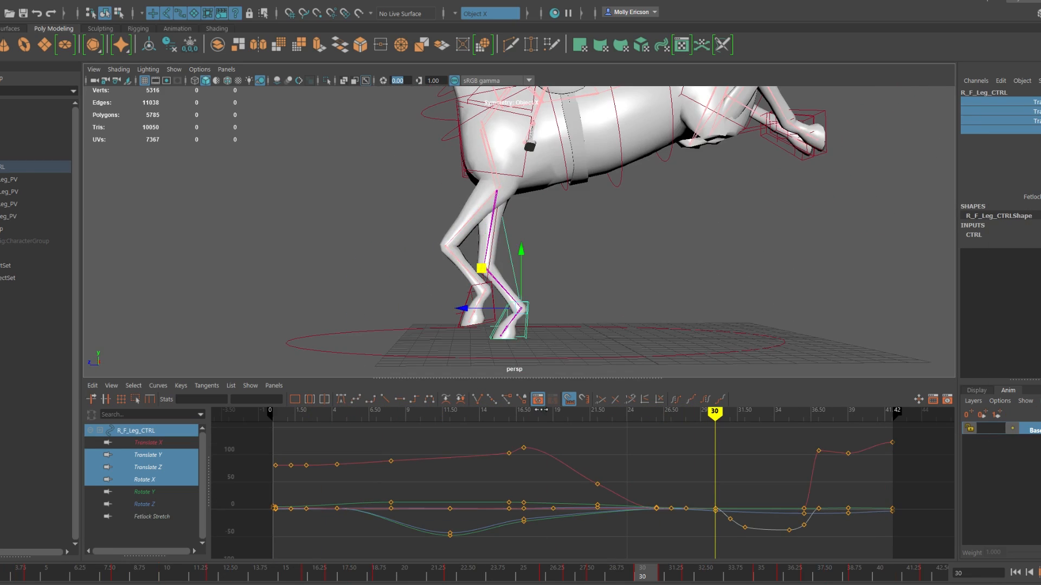
pyautogui.scroll(-5, 450, 308)
pyautogui.keyDown('alt'); pyautogui.moveTo(439, 312); pyautogui.dragTo(449, 310); pyautogui.keyUp('alt')
# Step: Examine the right front hoof's ground contact between frames 26 and 32 from both sides of the horse
pyautogui.moveTo(477, 574); pyautogui.dragTo(585, 536)
pyautogui.keyDown('alt'); pyautogui.moveTo(357, 330); pyautogui.dragTo(545, 344); pyautogui.keyUp('alt')
pyautogui.moveTo(552, 575)
pyautogui.mouseDown()
pyautogui.moveTo(535, 576)
pyautogui.moveTo(595, 575)
pyautogui.mouseUp()
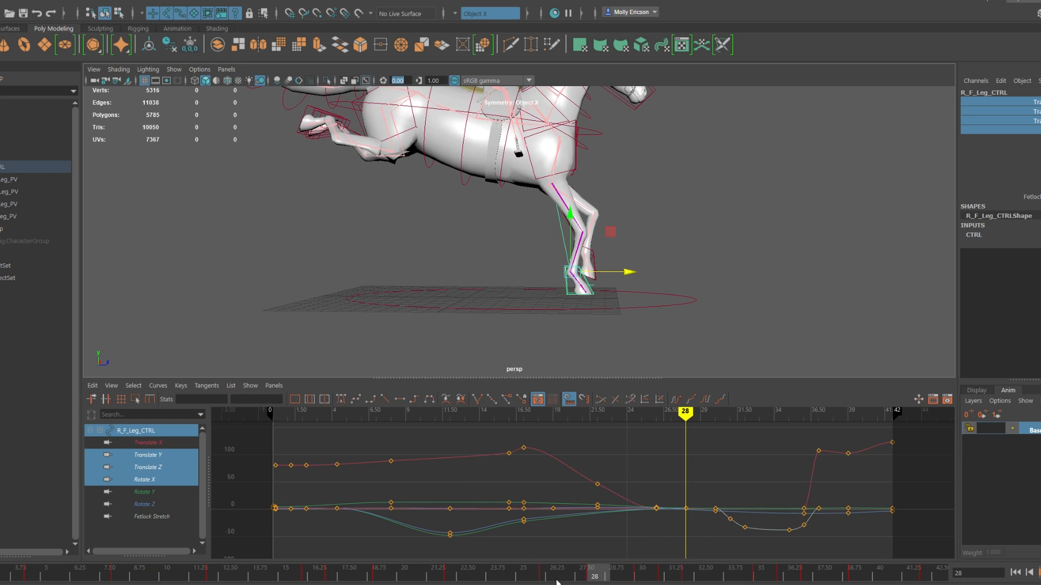
pyautogui.keyDown('alt'); pyautogui.moveTo(678, 276); pyautogui.dragTo(490, 272); pyautogui.keyUp('alt')
pyautogui.moveTo(643, 575); pyautogui.dragTo(596, 573)
pyautogui.click(440, 265)
pyautogui.press('e')
pyautogui.keyDown('alt'); pyautogui.moveTo(559, 253); pyautogui.dragTo(748, 260); pyautogui.keyUp('alt')
pyautogui.moveTo(595, 574); pyautogui.dragTo(692, 575)
pyautogui.keyDown('alt'); pyautogui.moveTo(721, 287); pyautogui.dragTo(607, 260); pyautogui.keyUp('alt')
pyautogui.click(470, 309)
# Step: Isolate the right front leg's Translate Y curve and remove its frame 30 key to keep the planted section flat
pyautogui.click(147, 467)
pyautogui.press('f')
pyautogui.moveTo(692, 573); pyautogui.dragTo(620, 572)
pyautogui.click(147, 455)
pyautogui.moveTo(786, 567); pyautogui.dragTo(695, 565)
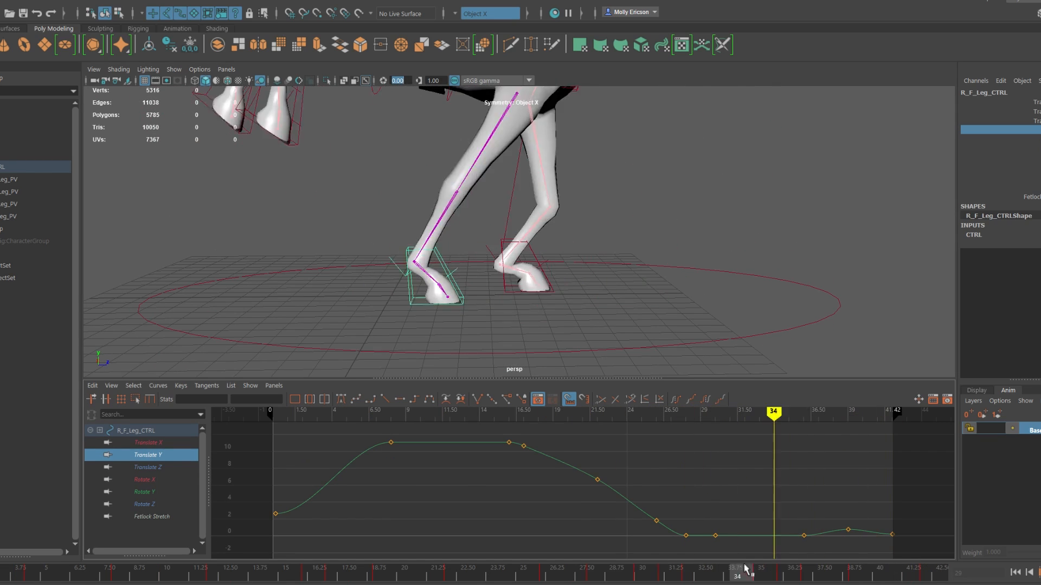
pyautogui.moveTo(596, 573); pyautogui.dragTo(786, 576)
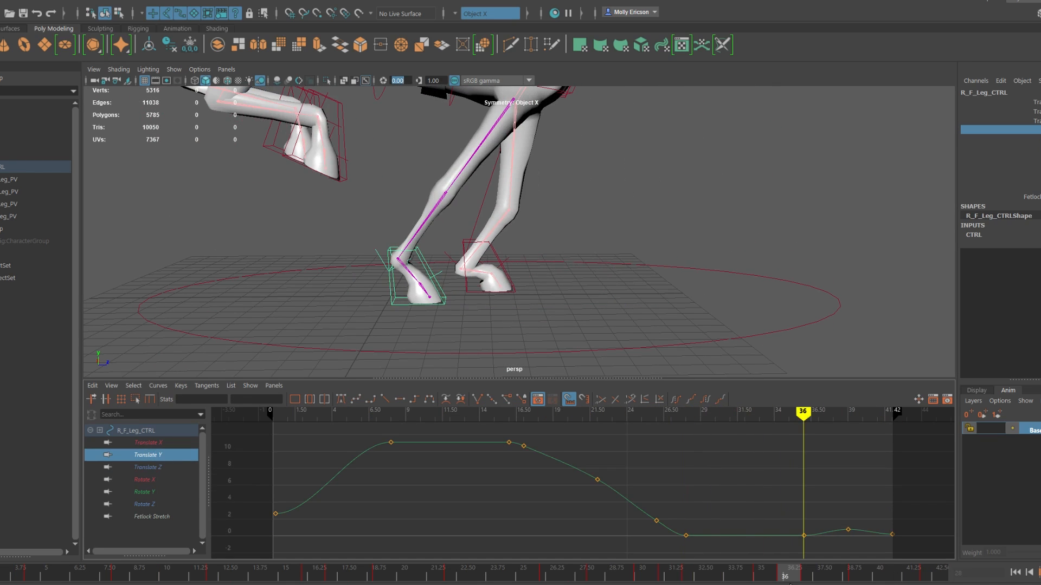
# Step: At frame 36, move the right front leg control back, tilt the hoof as it lifts, and key Fetlock Stretch
pyautogui.moveTo(452, 250); pyautogui.dragTo(431, 299)
pyautogui.moveTo(438, 218); pyautogui.dragTo(497, 218)
pyautogui.click(1024, 197)
pyautogui.rightClick(1002, 196)
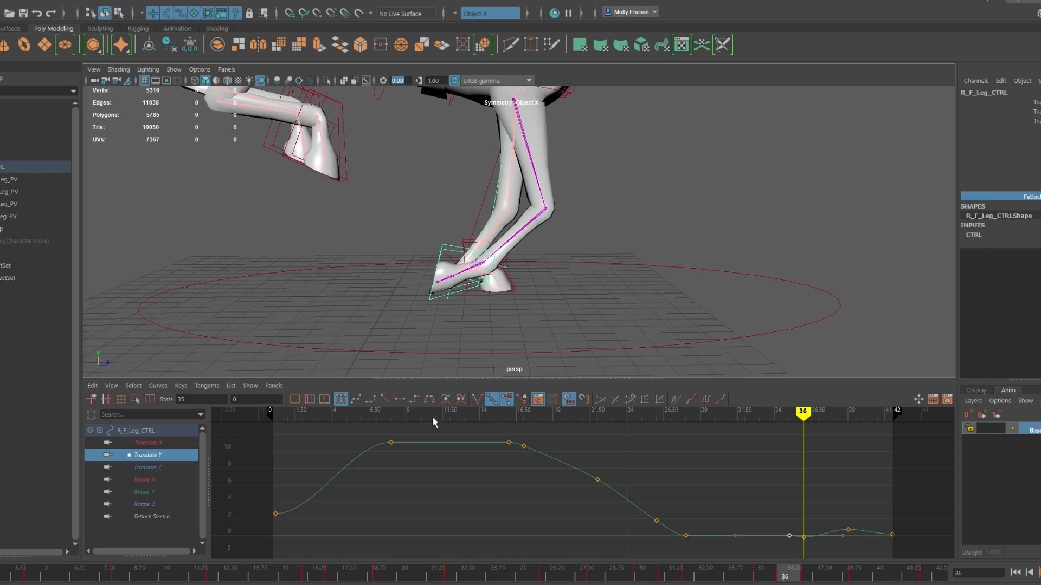
pyautogui.click(1019, 221)
# Step: Refine the right front leg's Rotate X keys between frames 30 and 36, comparing them with Fetlock Stretch and Translate Y
pyautogui.click(152, 517)
pyautogui.click(145, 480)
pyautogui.click(762, 573)
pyautogui.click(148, 455)
pyautogui.click(145, 480)
pyautogui.moveTo(761, 574); pyautogui.dragTo(644, 574)
pyautogui.click(716, 535)
pyautogui.moveTo(733, 525); pyautogui.dragTo(808, 523, button='middle')
pyautogui.moveTo(761, 572); pyautogui.dragTo(3, 569)
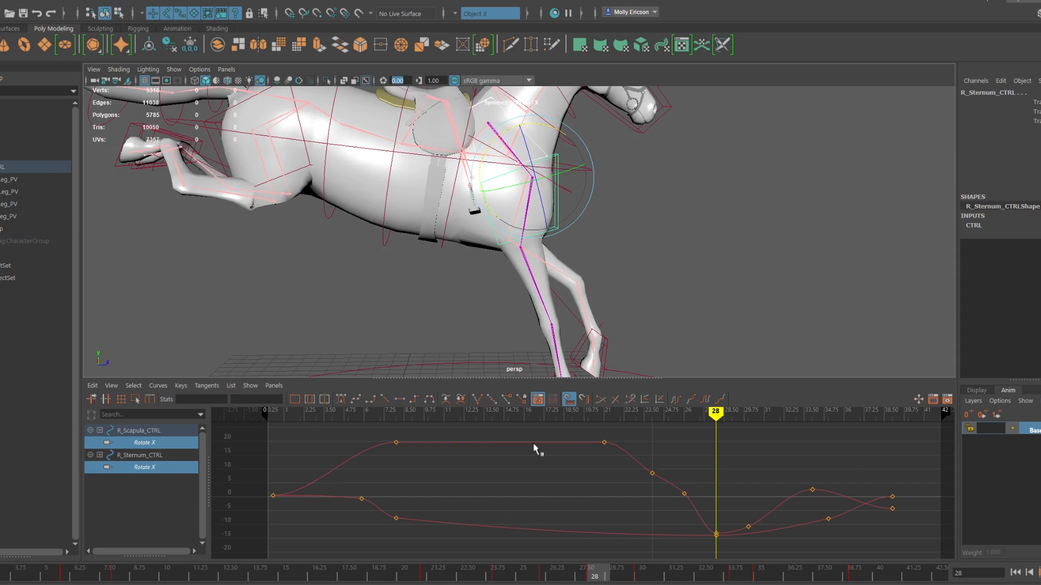
# Step: Retime the Rotate X curves of the right scapula and sternum controls earlier with the region tool and play back
pyautogui.moveTo(360, 569); pyautogui.dragTo(860, 571)
pyautogui.click(149, 399)
pyautogui.doubleClick(604, 467)
pyautogui.doubleClick(893, 493)
pyautogui.moveTo(892, 494); pyautogui.dragTo(791, 494)
pyautogui.moveTo(100, 572)
pyautogui.mouseDown()
pyautogui.moveTo(174, 557)
pyautogui.moveTo(526, 564)
pyautogui.mouseUp()
pyautogui.moveTo(603, 496); pyautogui.dragTo(584, 497)
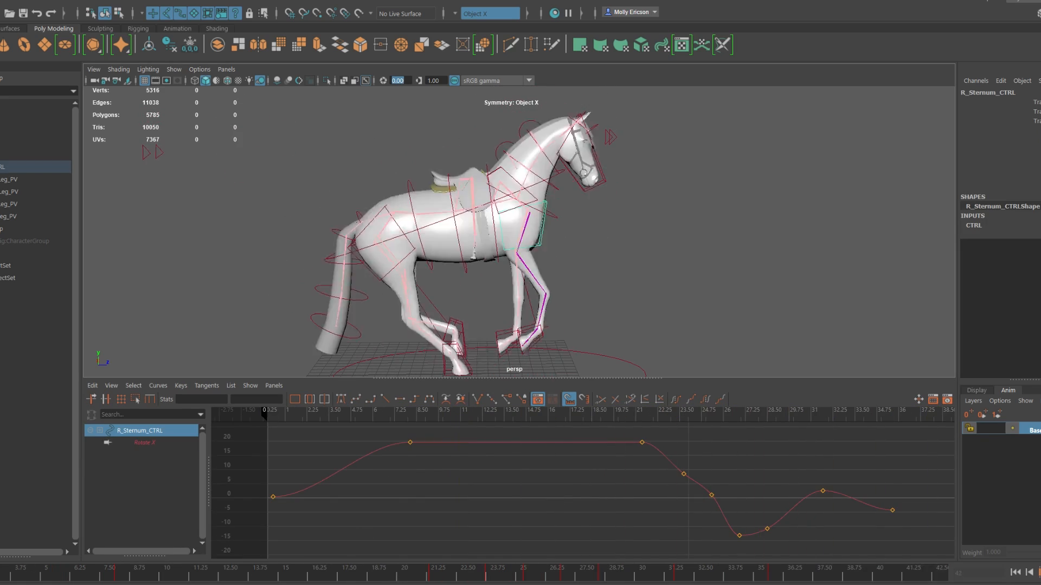
pyautogui.hotkey('alt', 'v')
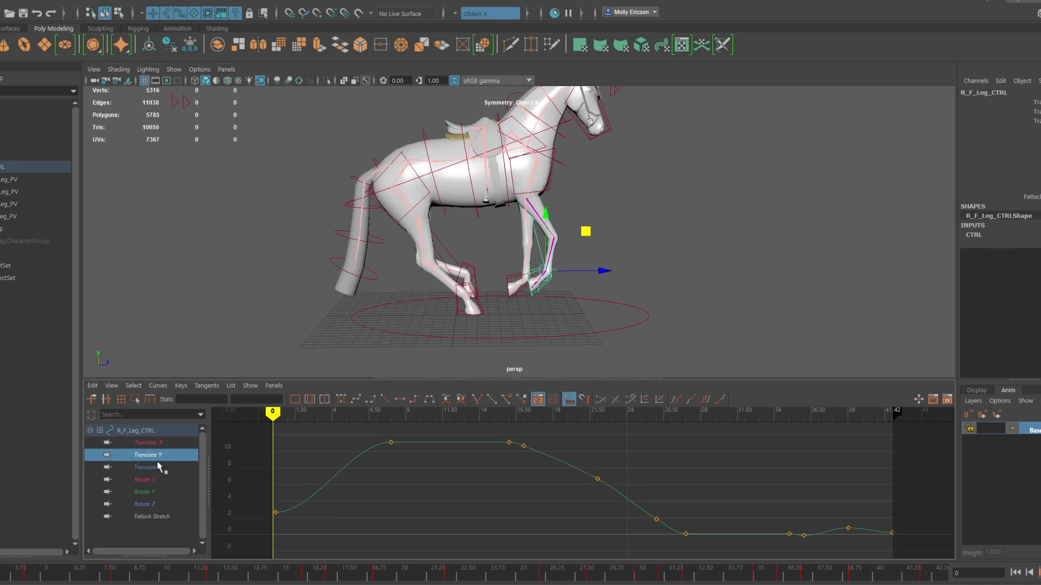
# Step: Isolate the right front leg's Translate Z curve and set its frame 42 key to -3.821
pyautogui.moveTo(157, 455); pyautogui.dragTo(157, 480)
pyautogui.click(24, 576)
pyautogui.moveTo(287, 413); pyautogui.dragTo(272, 414)
pyautogui.click(548, 216)
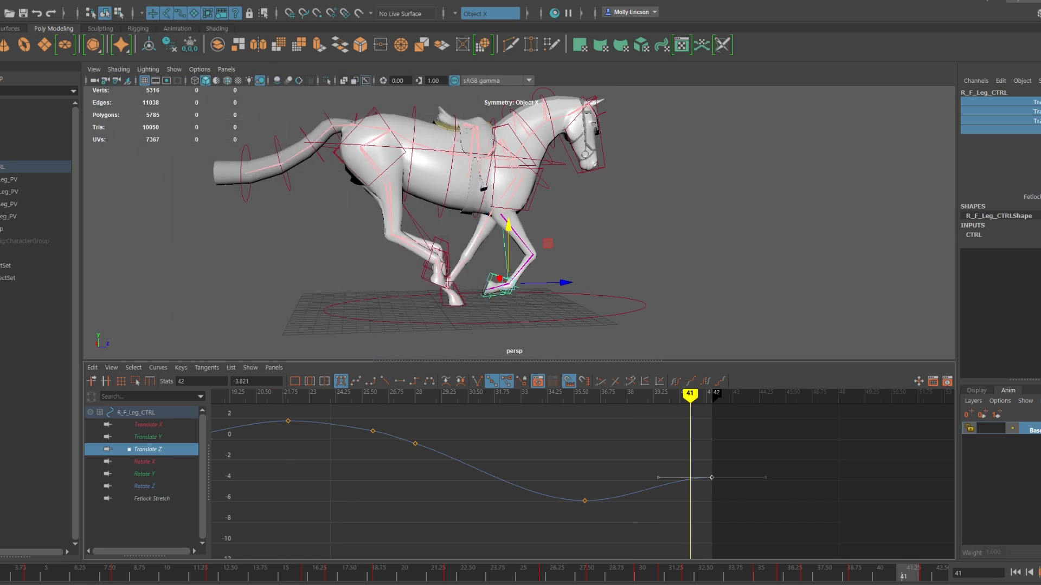
pyautogui.moveTo(690, 415); pyautogui.dragTo(563, 416)
pyautogui.hotkey('alt', 'v')
pyautogui.hotkey('alt', 'v')
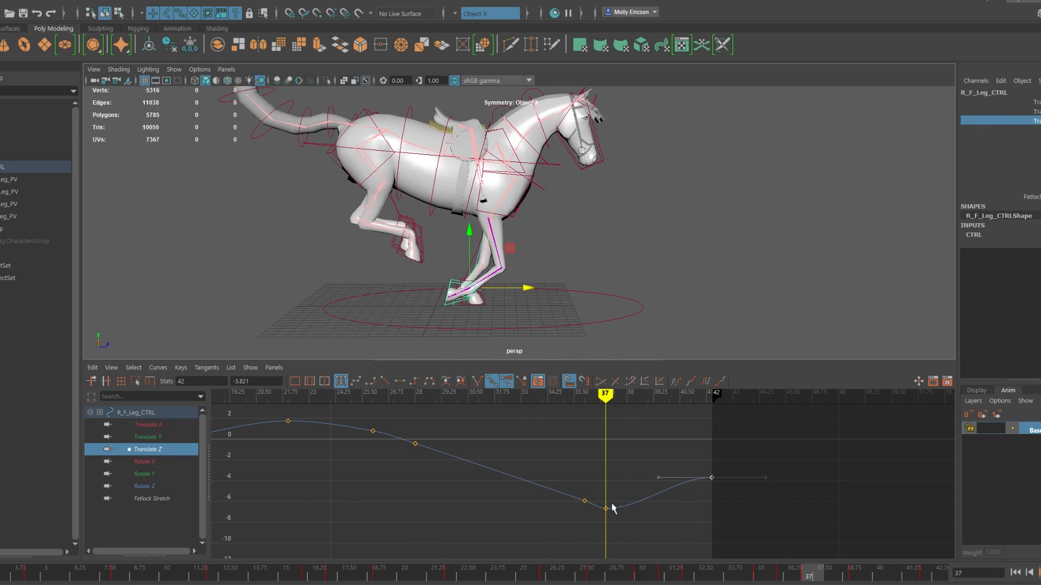
# Step: Move the right front leg's frame 37 Translate Z key to frame 38 and check the motion in playback
pyautogui.click(605, 508)
pyautogui.keyDown('shift'); pyautogui.moveTo(605, 508); pyautogui.dragTo(627, 509, button='middle'); pyautogui.keyUp('shift')
pyautogui.hotkey('alt', 'v')
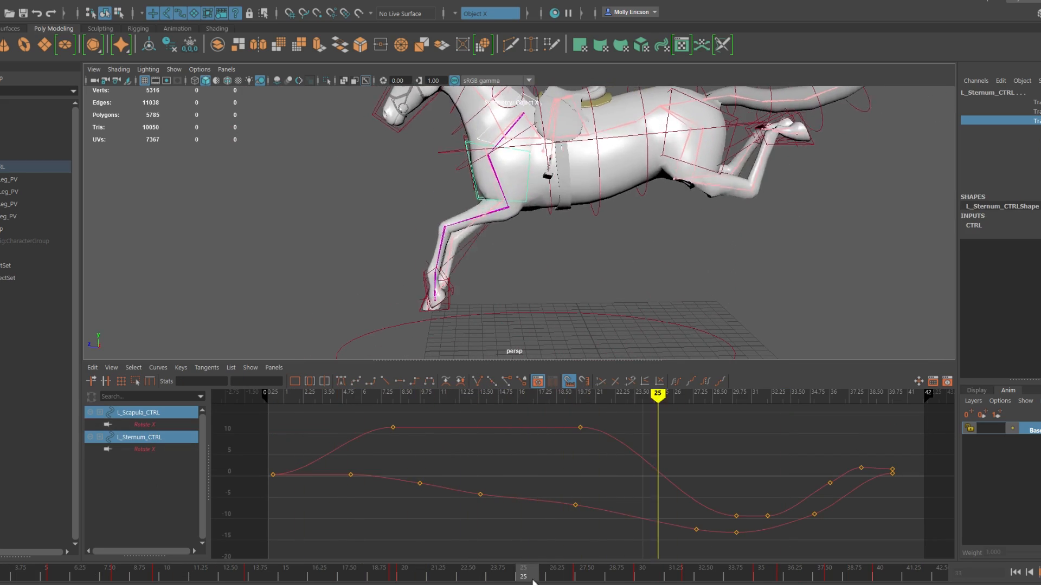
pyautogui.moveTo(533, 581); pyautogui.dragTo(642, 578)
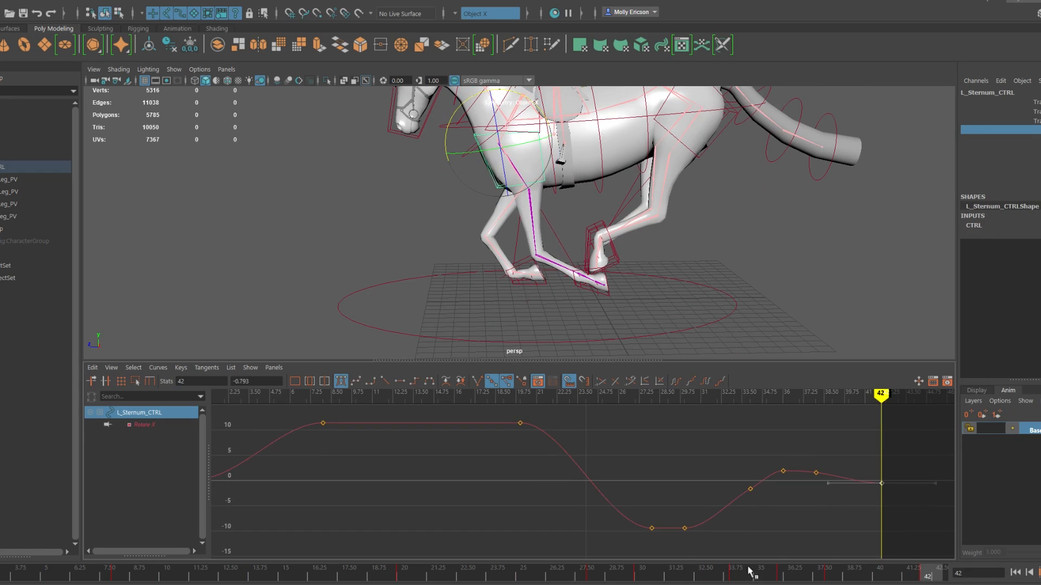
# Step: Return from the side view to the perspective view with the Graph Editor below it
pyautogui.moveTo(749, 573); pyautogui.dragTo(46, 576)
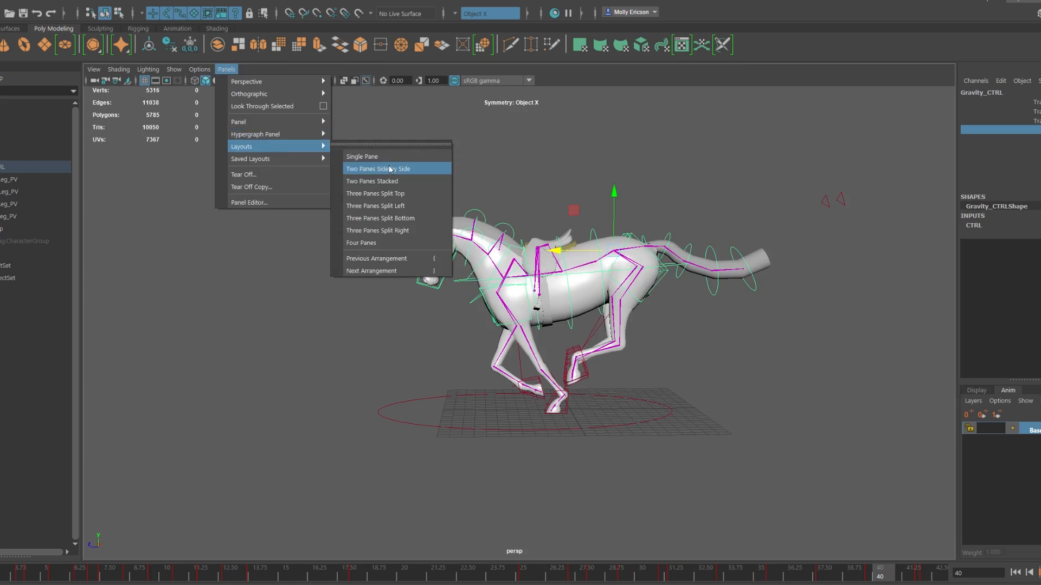
pyautogui.click(372, 167)
pyautogui.click(232, 323)
pyautogui.click(376, 409)
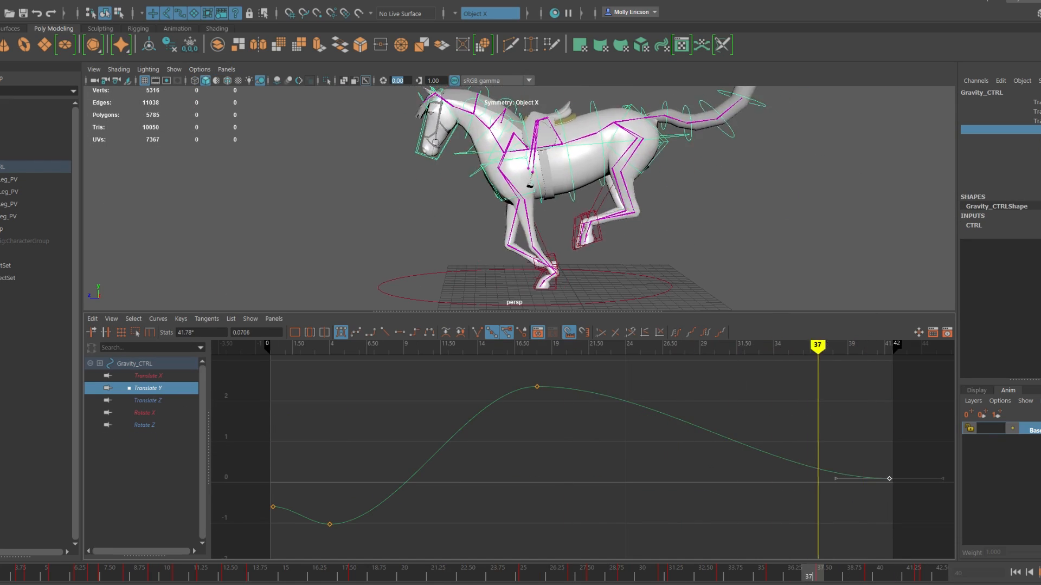
# Step: Set Gravity_CTRL's final Translate Y key to 0.408 and scrub through the landing
pyautogui.moveTo(690, 569); pyautogui.dragTo(900, 520)
pyautogui.moveTo(168, 572); pyautogui.dragTo(715, 572)
pyautogui.keyDown('alt'); pyautogui.moveTo(571, 297); pyautogui.dragTo(555, 271); pyautogui.keyUp('alt')
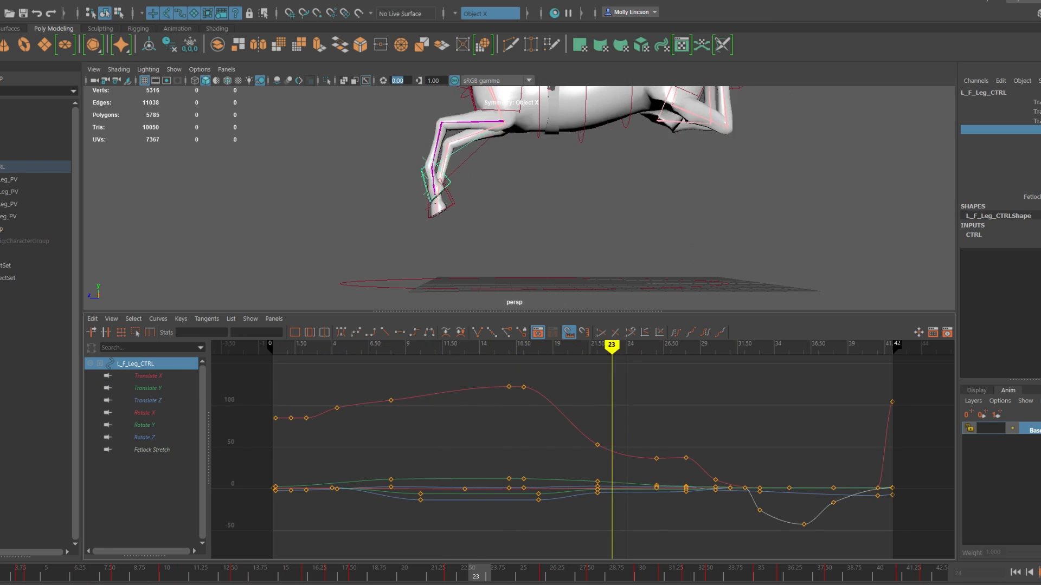
pyautogui.moveTo(482, 575); pyautogui.dragTo(610, 577)
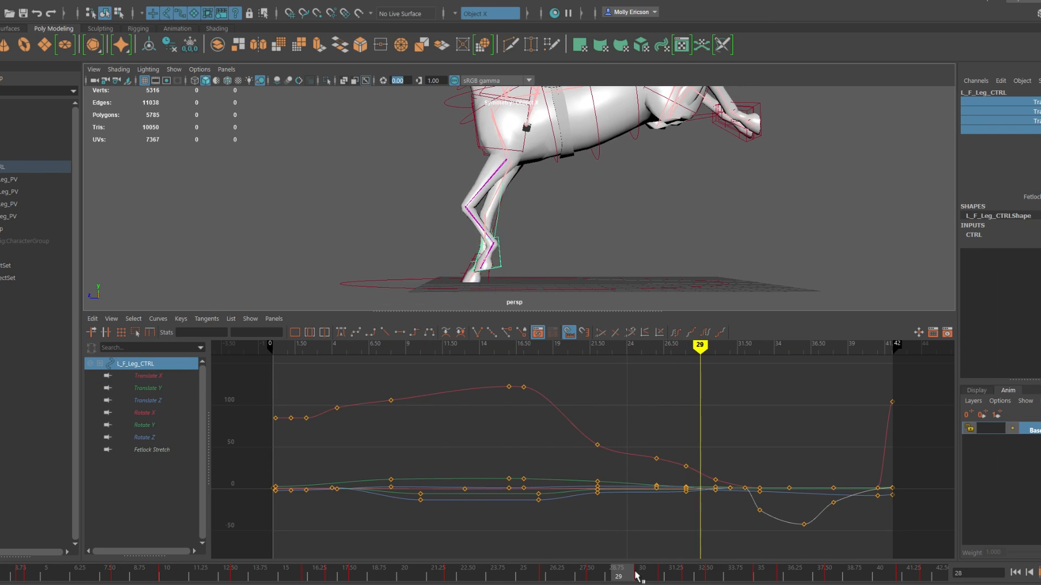
# Step: Move the left front leg's first Fetlock Stretch key to frame 31 and show all of the control's curves
pyautogui.click(152, 450)
pyautogui.click(135, 364)
pyautogui.click(152, 450)
pyautogui.moveTo(733, 374); pyautogui.dragTo(759, 396)
pyautogui.keyDown('shift'); pyautogui.moveTo(762, 391); pyautogui.dragTo(748, 392, button='middle'); pyautogui.keyUp('shift')
pyautogui.click(135, 363)
pyautogui.moveTo(694, 571); pyautogui.dragTo(548, 577)
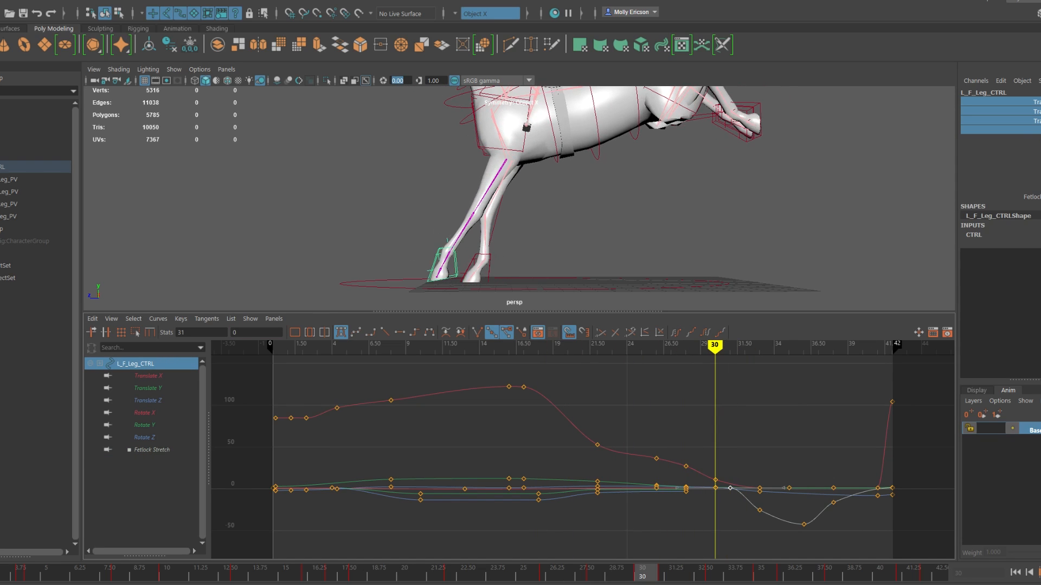
# Step: Nudge the left front leg control along Z and shift its first two Fetlock Stretch keys to frames 30 and 32
pyautogui.scroll(-1, 402, 248)
pyautogui.moveTo(396, 249); pyautogui.dragTo(399, 249)
pyautogui.click(152, 450)
pyautogui.moveTo(722, 374); pyautogui.dragTo(771, 484)
pyautogui.keyDown('shift'); pyautogui.moveTo(726, 477); pyautogui.dragTo(710, 477, button='middle'); pyautogui.keyUp('shift')
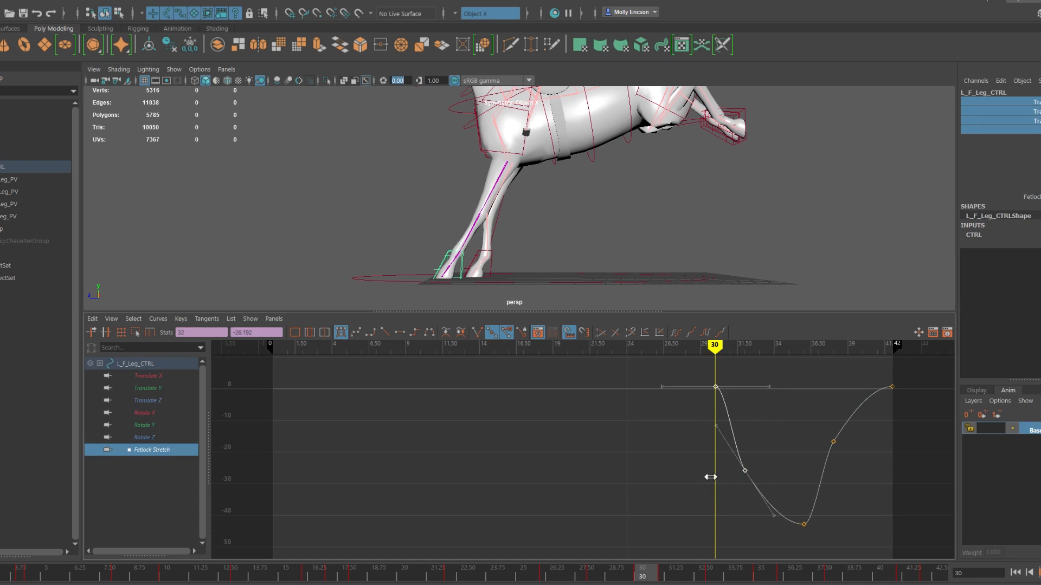
pyautogui.click(135, 363)
pyautogui.click(535, 567)
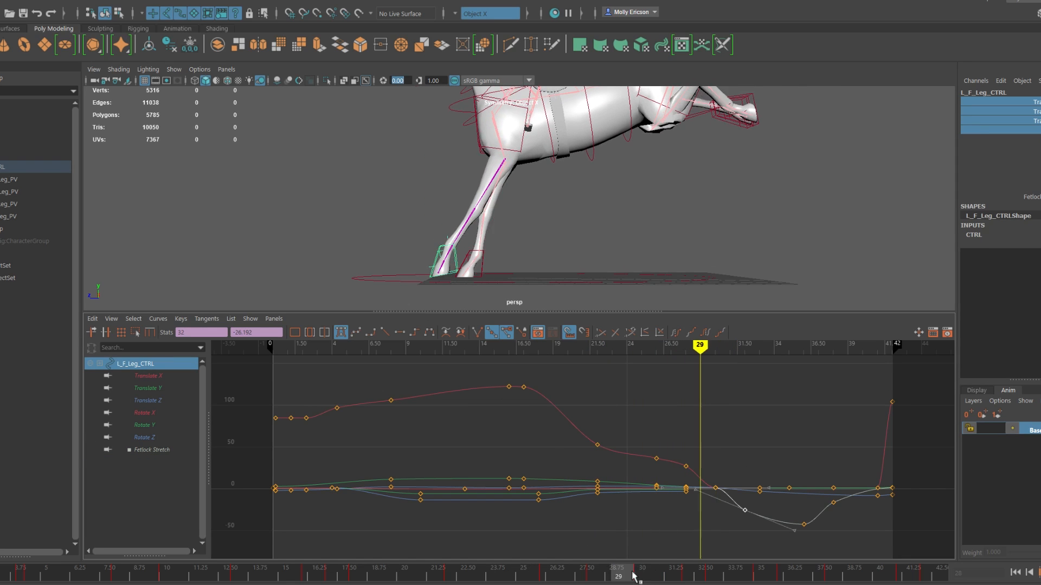
pyautogui.moveTo(633, 576); pyautogui.dragTo(462, 567)
# Step: Move the left front leg's frame 41 keys one frame earlier, to frame 40
pyautogui.moveTo(693, 574); pyautogui.dragTo(903, 574)
pyautogui.moveTo(870, 480); pyautogui.dragTo(884, 506)
pyautogui.keyDown('shift'); pyautogui.moveTo(879, 501); pyautogui.dragTo(864, 501, button='middle'); pyautogui.keyUp('shift')
pyautogui.click(926, 574)
# Step: Isolate and frame the left front leg's Translate Z curve and scrub through the takeoff
pyautogui.click(147, 401)
pyautogui.click(453, 575)
pyautogui.press('f')
pyautogui.moveTo(46, 575); pyautogui.dragTo(312, 575)
pyautogui.moveTo(490, 392); pyautogui.dragTo(567, 458)
pyautogui.press('Delete')
pyautogui.hotkey('ctrl', 'z')
# Step: Play back the jump and compare the Translate Z curves of the two front leg controls
pyautogui.click(120, 574)
pyautogui.hotkey('alt', 'v')
pyautogui.moveTo(776, 484); pyautogui.dragTo(869, 537)
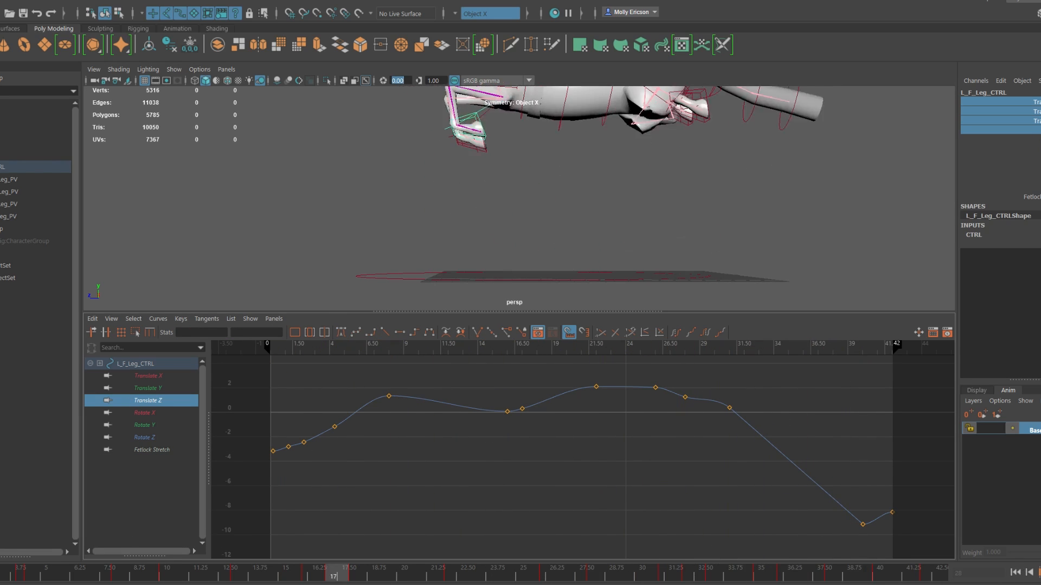
pyautogui.hotkey('alt', 'v')
pyautogui.click(552, 256)
pyautogui.press('f')
pyautogui.keyDown('shift'); pyautogui.click(447, 257); pyautogui.keyUp('shift')
pyautogui.press('f')
# Step: Lower the right front leg's Translate Z keys at frames 36 and 38 and raise the left front leg's last two
pyautogui.moveTo(789, 575)
pyautogui.mouseDown()
pyautogui.moveTo(622, 575)
pyautogui.moveTo(808, 575)
pyautogui.mouseUp()
pyautogui.click(808, 487)
pyautogui.moveTo(789, 469); pyautogui.dragTo(847, 510)
pyautogui.moveTo(816, 491); pyautogui.dragTo(815, 508, button='middle')
pyautogui.moveTo(910, 503); pyautogui.dragTo(851, 541)
pyautogui.moveTo(872, 523); pyautogui.dragTo(873, 512, button='middle')
pyautogui.hotkey('alt', 'v')
# Step: Compare the right rear leg's Translate Z curve with both front legs', clear the selection, and play back
pyautogui.hotkey('alt', 'v')
pyautogui.keyDown('shift'); pyautogui.click(571, 261); pyautogui.keyUp('shift')
pyautogui.scroll(-3, 163, 438)
pyautogui.keyDown('ctrl'); pyautogui.click(148, 511); pyautogui.keyUp('ctrl')
pyautogui.press('f')
pyautogui.hotkey('alt', 'v')
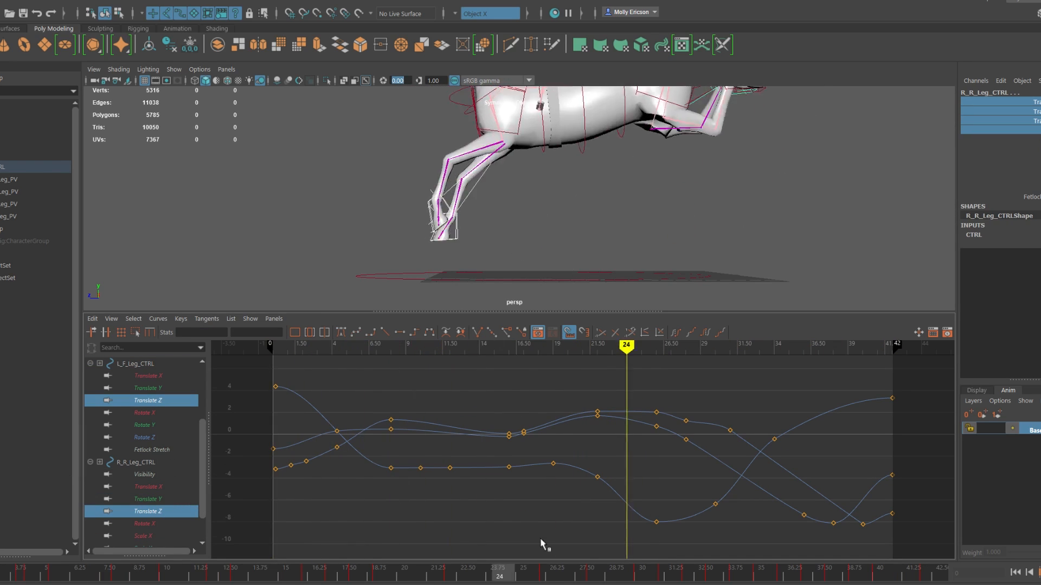
pyautogui.click(34, 504)
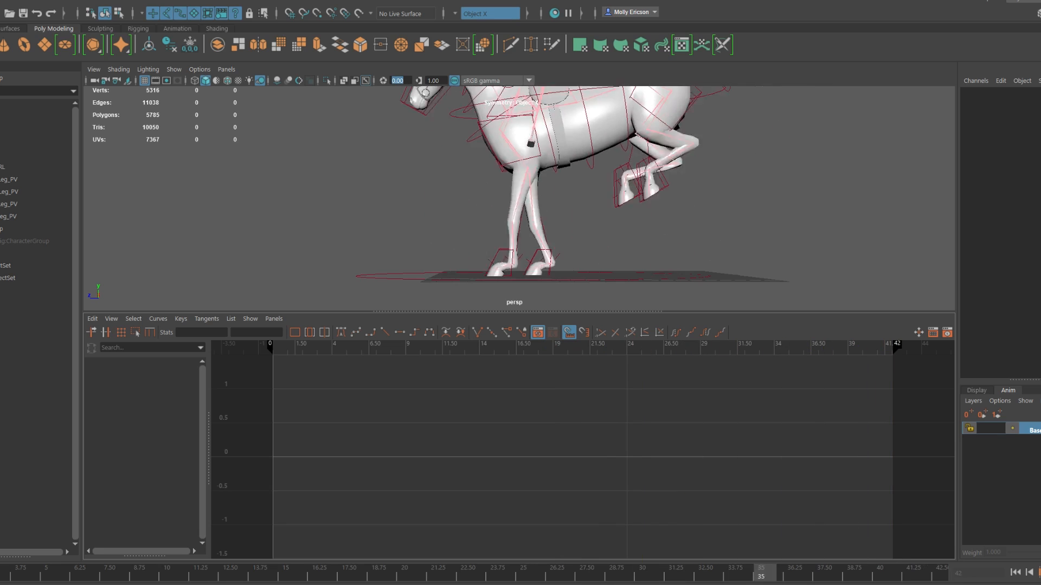
pyautogui.hotkey('alt', 'v')
# Step: Key the left front leg control's translate channels at frame 30 and play back the result
pyautogui.click(460, 254)
pyautogui.moveTo(621, 575); pyautogui.dragTo(645, 574)
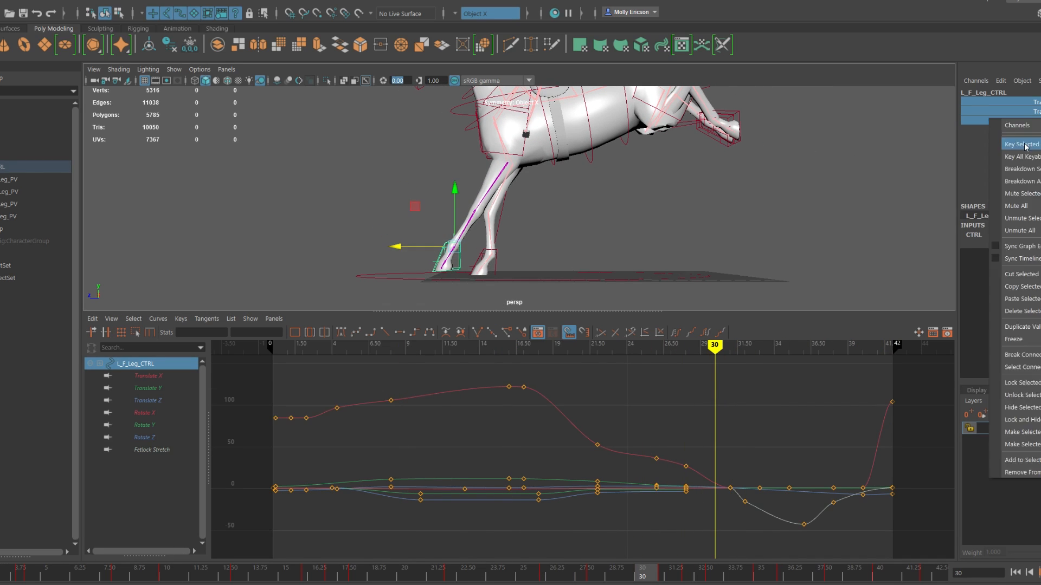
pyautogui.hotkey('alt', 'v')
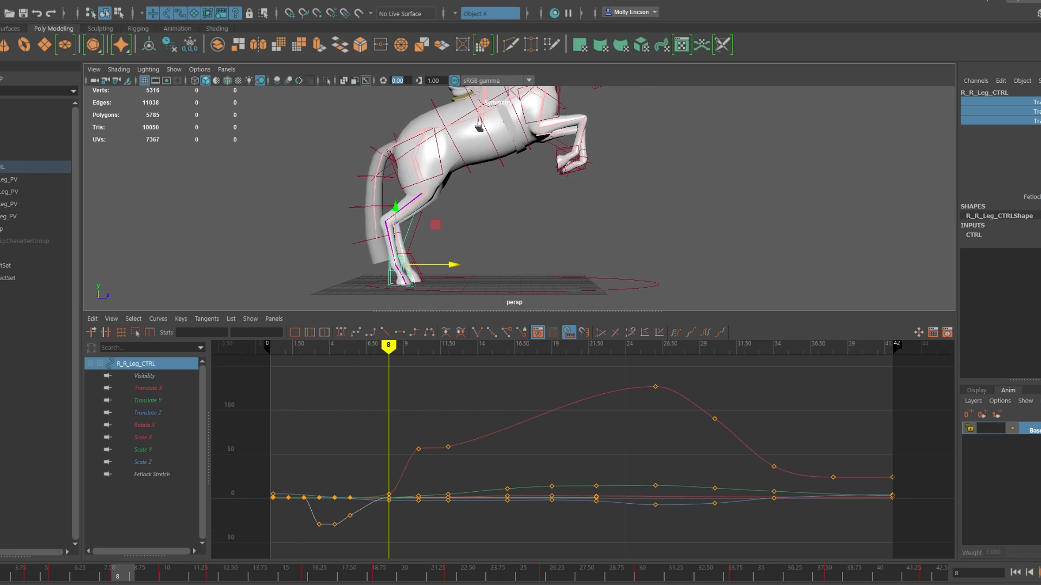
# Step: Reposition the right rear leg control just after take-off and key its translate channels
pyautogui.moveTo(118, 573); pyautogui.dragTo(203, 576)
pyautogui.scroll(-3, 479, 198)
pyautogui.rightClick(1036, 125)
pyautogui.click(1030, 141)
pyautogui.moveTo(465, 180); pyautogui.dragTo(444, 200)
pyautogui.rightClick(1035, 118)
pyautogui.click(1030, 142)
# Step: Check the rear legs up to about frame 15 and delete the right rear leg's selected key near frame 10
pyautogui.moveTo(219, 575); pyautogui.dragTo(287, 576)
pyautogui.keyDown('alt'); pyautogui.moveTo(401, 190); pyautogui.dragTo(504, 187); pyautogui.keyUp('alt')
pyautogui.click(632, 191)
pyautogui.moveTo(218, 576); pyautogui.dragTo(129, 578)
pyautogui.moveTo(421, 512); pyautogui.dragTo(422, 515)
pyautogui.press('Delete')
# Step: Lower the right rear leg control at frame 12 and key its translate channels
pyautogui.moveTo(123, 575); pyautogui.dragTo(216, 575)
pyautogui.moveTo(495, 255)
pyautogui.keyDown('alt'); pyautogui.mouseDown()
pyautogui.moveTo(434, 274)
pyautogui.moveTo(496, 260)
pyautogui.mouseUp(); pyautogui.keyUp('alt')
pyautogui.moveTo(217, 575)
pyautogui.mouseDown()
pyautogui.moveTo(192, 576)
pyautogui.moveTo(217, 575)
pyautogui.mouseUp()
pyautogui.moveTo(522, 184); pyautogui.dragTo(524, 212)
pyautogui.moveTo(1035, 102); pyautogui.dragTo(1036, 130)
pyautogui.rightClick(1035, 125)
pyautogui.click(1030, 142)
# Step: Select both rear leg controls, lower them at frame 19, key their translate channels and play back
pyautogui.moveTo(217, 576); pyautogui.dragTo(309, 576)
pyautogui.click(558, 155)
pyautogui.click(583, 157)
pyautogui.keyDown('alt'); pyautogui.moveTo(347, 169); pyautogui.dragTo(492, 173); pyautogui.keyUp('alt')
pyautogui.keyDown('alt'); pyautogui.moveTo(520, 172); pyautogui.dragTo(443, 155); pyautogui.keyUp('alt')
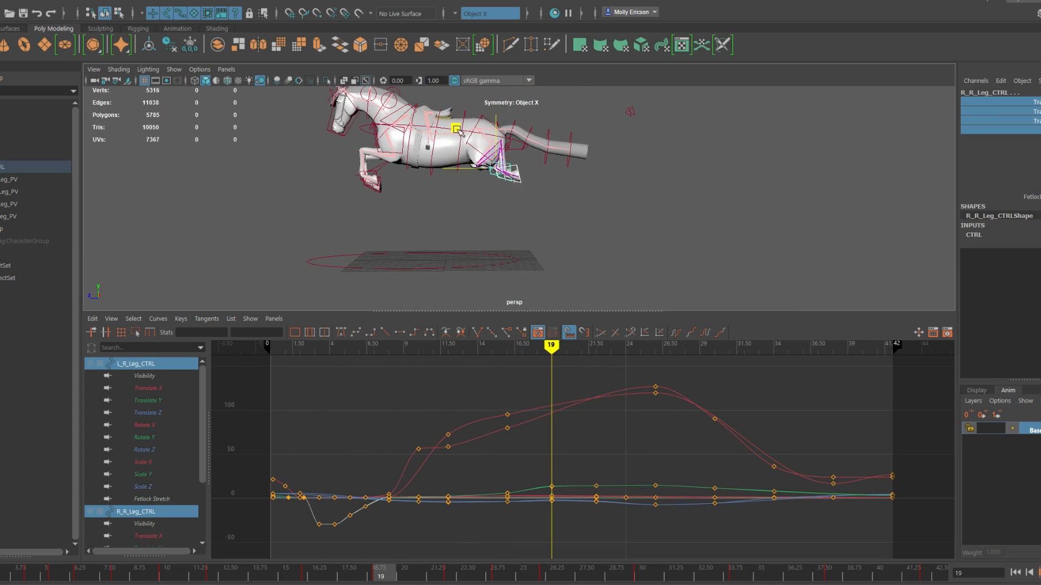
pyautogui.rightClick(989, 123)
pyautogui.click(1007, 139)
pyautogui.hotkey('alt', 'v')
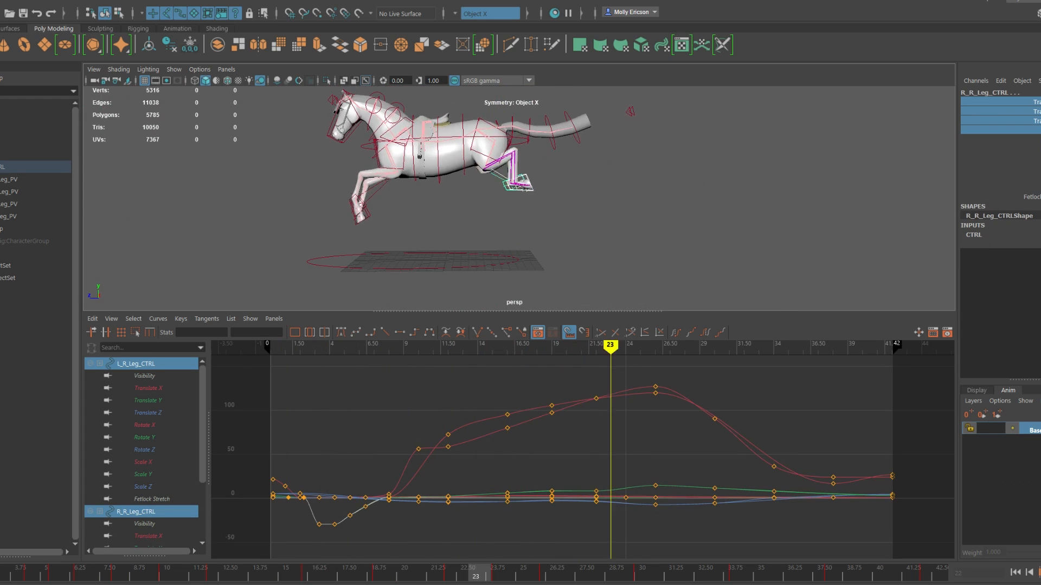
pyautogui.hotkey('alt', 'v')
# Step: Lower both rear leg controls at frames 26 and 30 and key their translate channels
pyautogui.moveTo(532, 99); pyautogui.dragTo(533, 137)
pyautogui.moveTo(621, 582); pyautogui.dragTo(642, 580)
pyautogui.moveTo(519, 111); pyautogui.dragTo(519, 139)
pyautogui.rightClick(989, 112)
pyautogui.click(1007, 136)
# Step: Lower both rear leg controls at frame 34 and key their translate channels
pyautogui.moveTo(645, 578); pyautogui.dragTo(739, 579)
pyautogui.moveTo(478, 135); pyautogui.dragTo(476, 153)
pyautogui.rightClick(989, 115)
pyautogui.click(1007, 139)
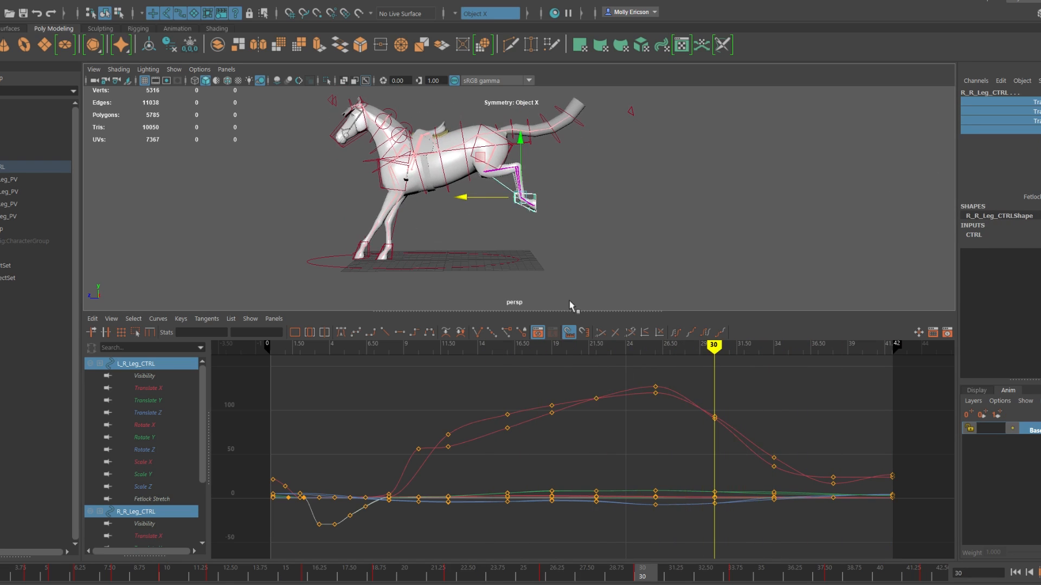
# Step: Lower only the left rear leg control at frame 34, key its translate channels and scrub through the landing
pyautogui.moveTo(859, 583); pyautogui.dragTo(739, 580)
pyautogui.click(493, 191)
pyautogui.moveTo(489, 130); pyautogui.dragTo(489, 143)
pyautogui.rightClick(988, 120)
pyautogui.click(1007, 144)
pyautogui.moveTo(813, 580); pyautogui.dragTo(598, 580)
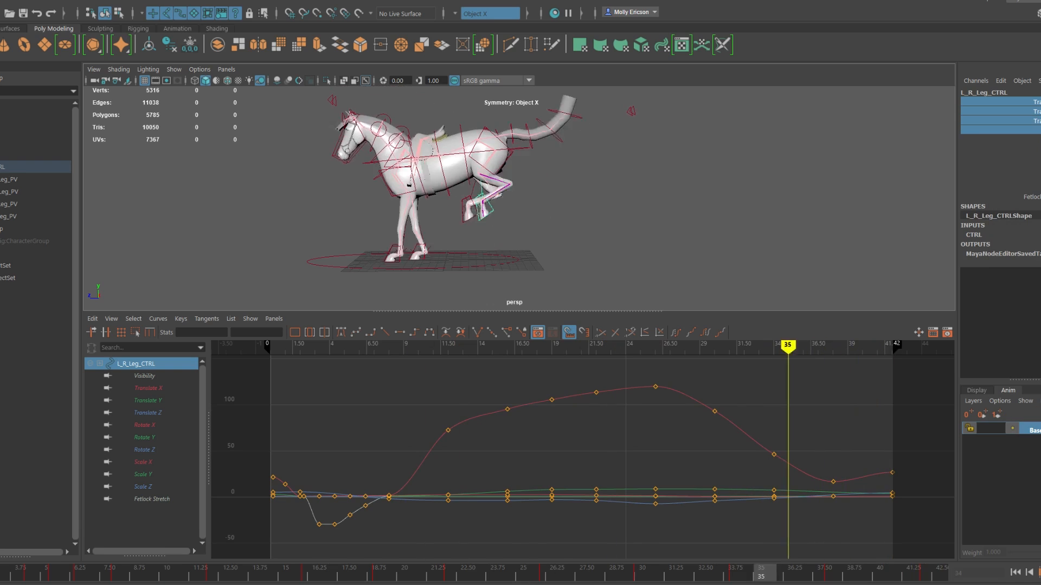
# Step: Isolate both rear legs' Translate Z curves and adjust their keys around frames 26 and 30
pyautogui.keyDown('shift'); pyautogui.click(532, 176); pyautogui.keyUp('shift')
pyautogui.moveTo(650, 216)
pyautogui.keyDown('alt'); pyautogui.mouseDown()
pyautogui.moveTo(401, 217)
pyautogui.moveTo(661, 219)
pyautogui.mouseUp(); pyautogui.keyUp('alt')
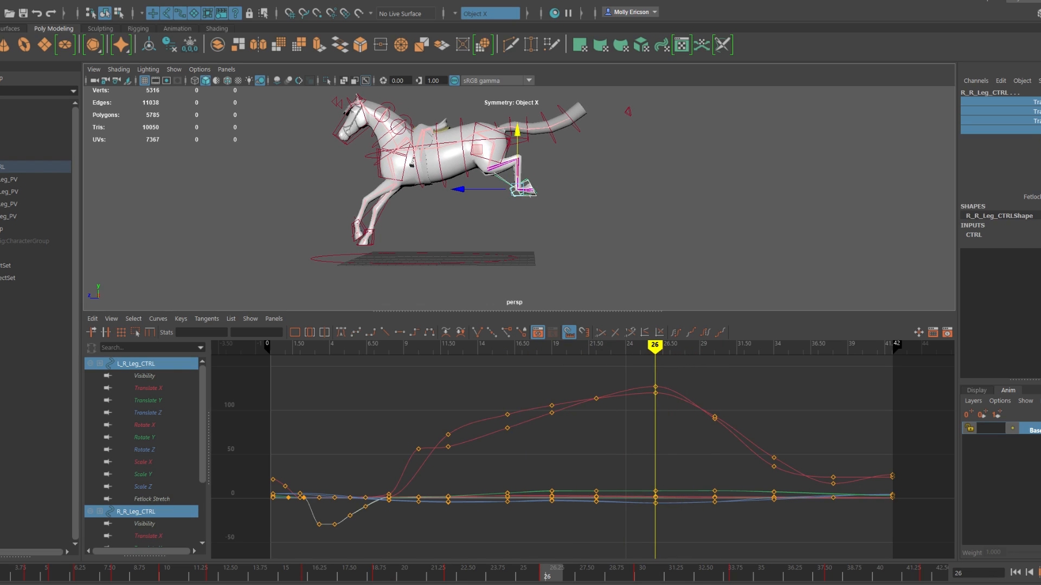
pyautogui.hotkey('alt', 'v')
pyautogui.click(148, 413)
pyautogui.scroll(-3, 148, 471)
pyautogui.keyDown('ctrl'); pyautogui.click(147, 474); pyautogui.keyUp('ctrl')
pyautogui.moveTo(647, 487); pyautogui.dragTo(652, 518)
pyautogui.keyDown('shift'); pyautogui.moveTo(768, 549); pyautogui.dragTo(767, 544, button='middle'); pyautogui.keyUp('shift')
pyautogui.moveTo(724, 494); pyautogui.dragTo(711, 521)
pyautogui.keyDown('shift'); pyautogui.moveTo(712, 522); pyautogui.dragTo(712, 509, button='middle'); pyautogui.keyUp('shift')
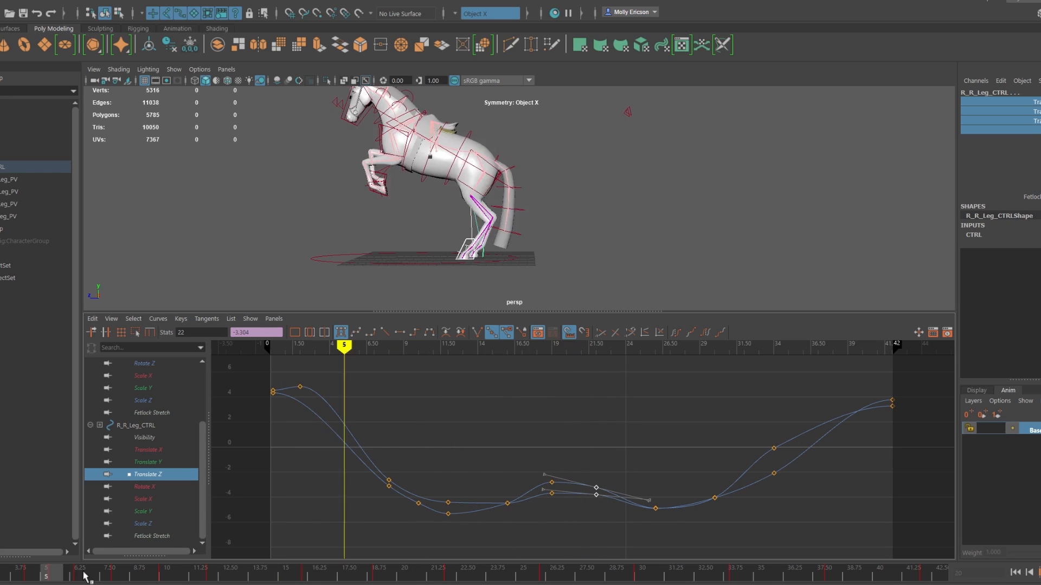
# Step: Delete both rear legs' Translate Z keys at frames 26 and 30 and scrub the result
pyautogui.hotkey('alt', 'v')
pyautogui.moveTo(643, 480); pyautogui.dragTo(726, 523)
pyautogui.press('Delete')
pyautogui.moveTo(266, 573); pyautogui.dragTo(303, 573)
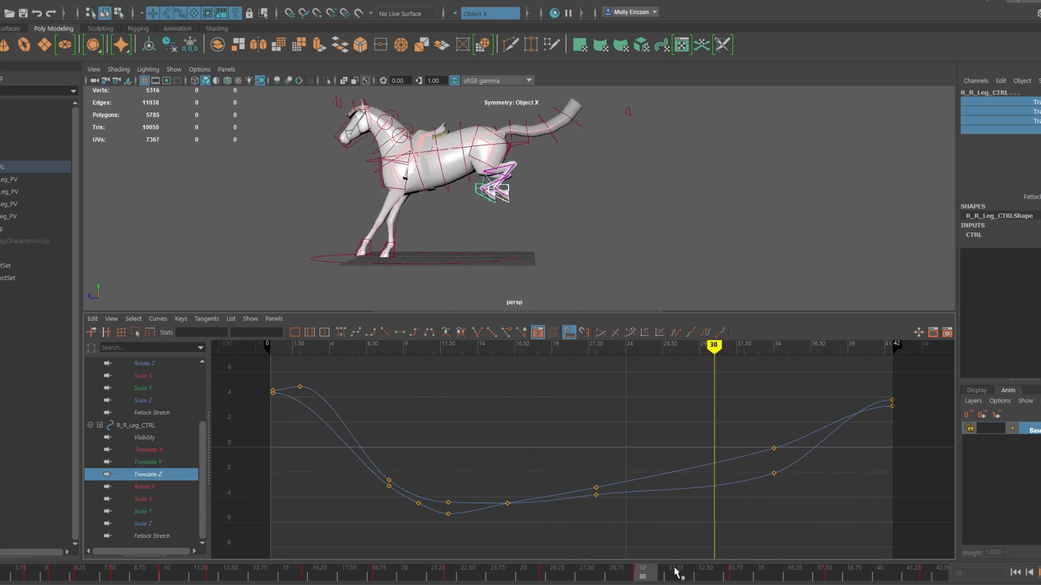
# Step: Show both rear legs' Translate Y curves and lower the two leg controls slightly in the viewport
pyautogui.click(148, 462)
pyautogui.scroll(3, 148, 434)
pyautogui.keyDown('ctrl'); pyautogui.click(147, 400); pyautogui.keyUp('ctrl')
pyautogui.moveTo(190, 573); pyautogui.dragTo(18, 584)
pyautogui.moveTo(491, 126); pyautogui.dragTo(491, 139)
# Step: Thin out both rear legs' Rotate X curves at frames 19, 22 and 30 and play back with all channels shown
pyautogui.click(147, 425)
pyautogui.scroll(-3, 149, 455)
pyautogui.keyDown('ctrl'); pyautogui.click(152, 487); pyautogui.keyUp('ctrl')
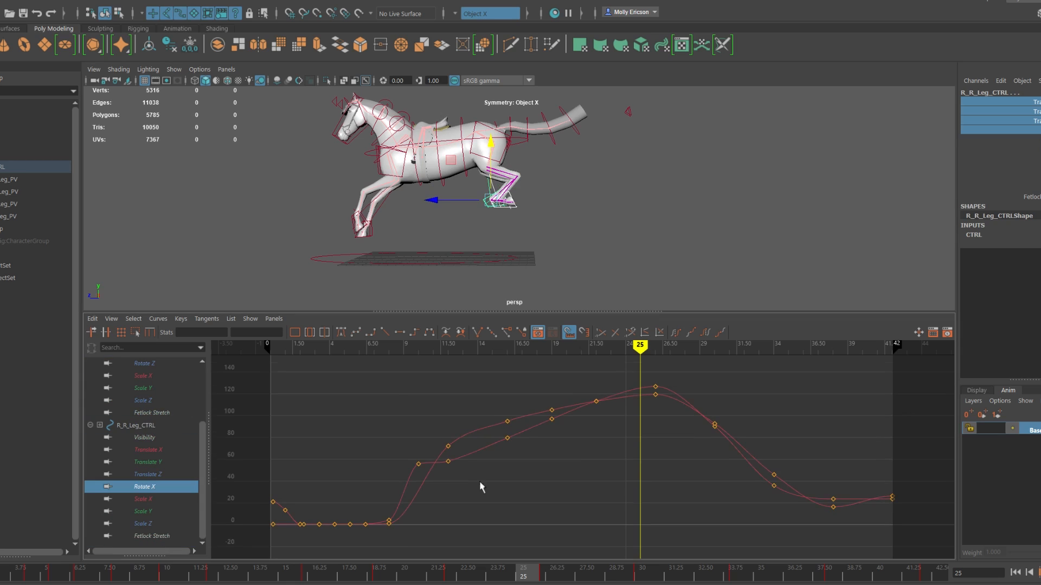
pyautogui.scroll(3, 192, 374)
pyautogui.click(135, 363)
pyautogui.scroll(-3, 142, 412)
pyautogui.keyDown('ctrl'); pyautogui.click(142, 425); pyautogui.keyUp('ctrl')
pyautogui.moveTo(271, 575); pyautogui.dragTo(548, 575)
pyautogui.hotkey('alt', 'v')
pyautogui.click(465, 573)
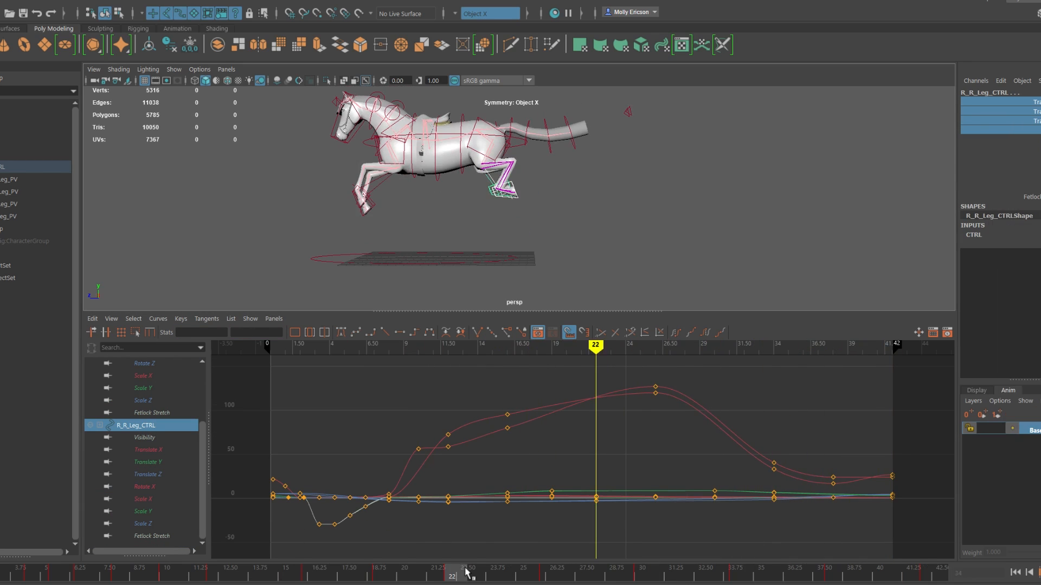
# Step: Isolate the right rear leg's Rotate X curve and delete its selected key
pyautogui.click(644, 574)
pyautogui.scroll(5, 521, 209)
pyautogui.press('w')
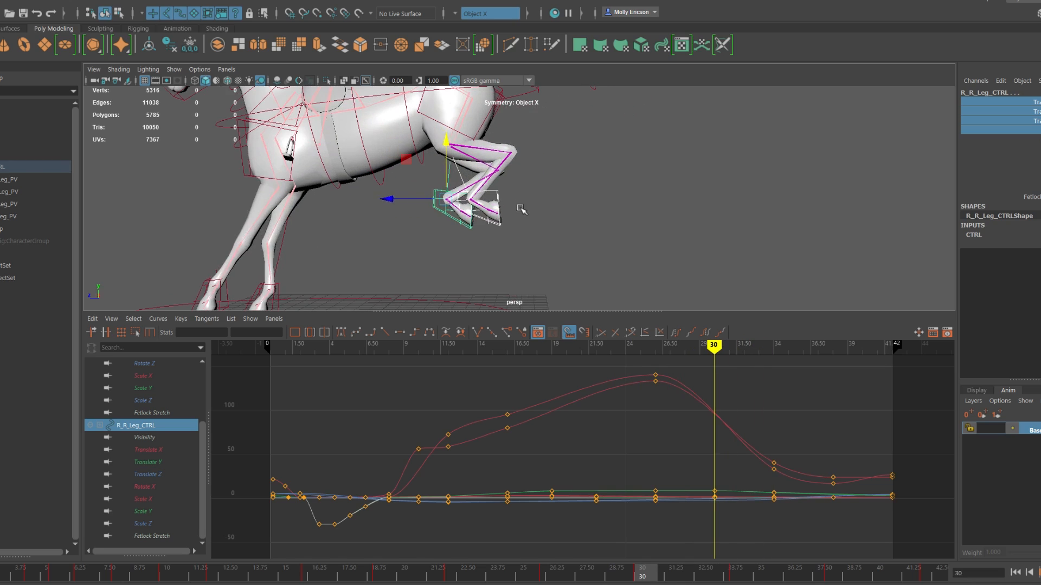
pyautogui.click(527, 573)
pyautogui.click(488, 190)
pyautogui.click(145, 425)
pyautogui.press('Delete')
# Step: Delete the right rear leg's Rotate X key around frame 30 and check the hoof through frame 38
pyautogui.moveTo(550, 569)
pyautogui.mouseDown()
pyautogui.moveTo(585, 565)
pyautogui.moveTo(552, 569)
pyautogui.mouseUp()
pyautogui.moveTo(929, 176); pyautogui.dragTo(813, 179, button='middle')
pyautogui.moveTo(551, 574); pyautogui.dragTo(682, 581)
pyautogui.click(431, 215)
pyautogui.click(573, 575)
pyautogui.moveTo(681, 428); pyautogui.dragTo(729, 373)
pyautogui.press('Delete')
pyautogui.moveTo(575, 576); pyautogui.dragTo(604, 576)
pyautogui.keyDown('alt'); pyautogui.moveTo(488, 211); pyautogui.dragTo(759, 211); pyautogui.keyUp('alt')
pyautogui.click(836, 575)
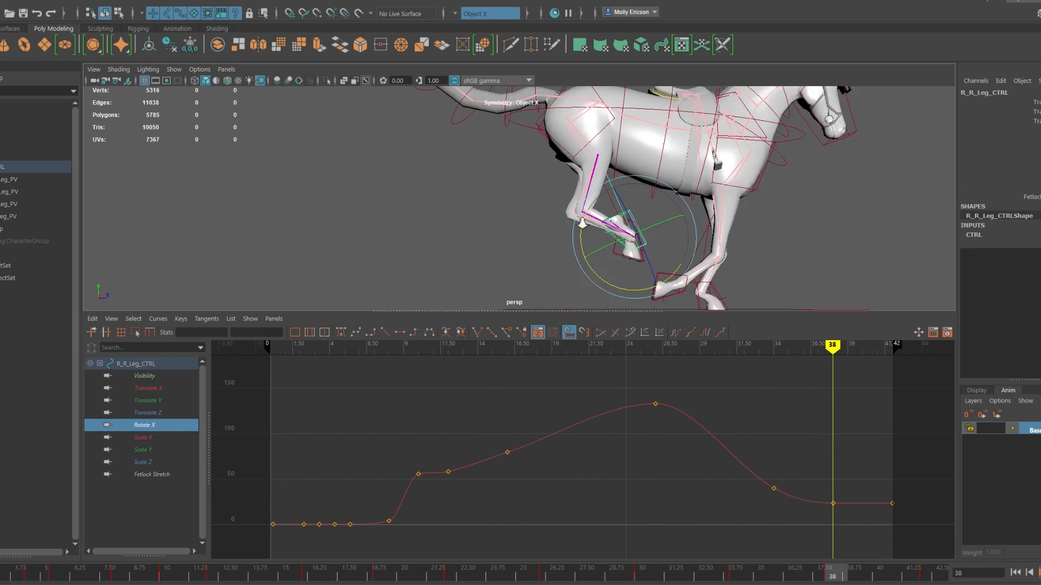
# Step: Try rotating and rekeying the right rear leg control around frames 30 and 37
pyautogui.click(645, 575)
pyautogui.moveTo(530, 213); pyautogui.dragTo(529, 148)
pyautogui.click(1027, 131)
pyautogui.click(692, 575)
pyautogui.press('Delete')
pyautogui.click(810, 575)
pyautogui.rightClick(1024, 130)
pyautogui.click(1036, 158)
# Step: Delete the right rear leg's Rotate X keys from frame 26 onward and scrub back to frame 0
pyautogui.click(525, 574)
pyautogui.moveTo(639, 362); pyautogui.dragTo(845, 433)
pyautogui.press('Delete')
pyautogui.moveTo(523, 574); pyautogui.dragTo(0, 574)
pyautogui.moveTo(402, 484); pyautogui.dragTo(415, 493)
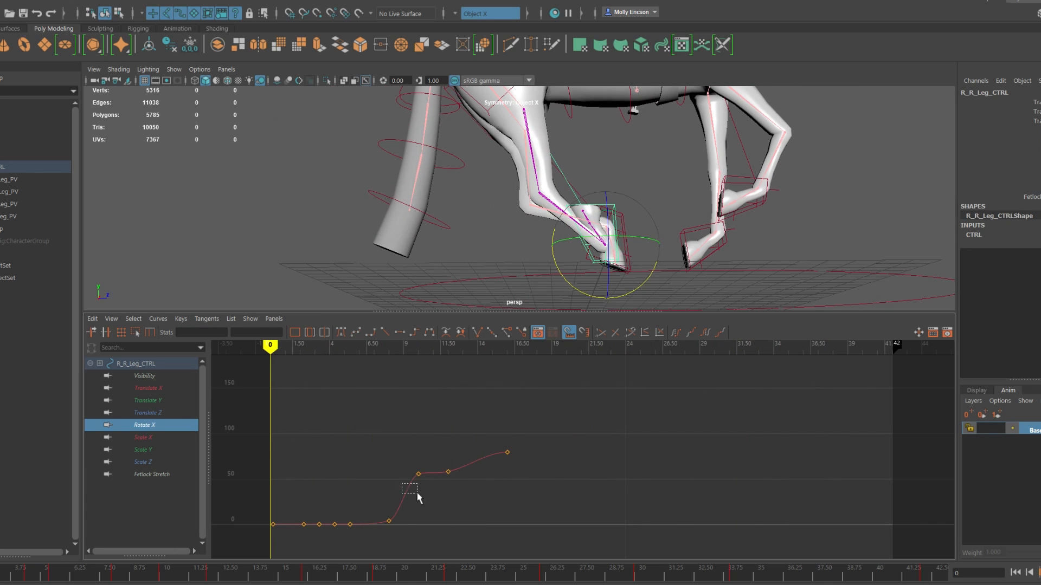
pyautogui.press('Delete')
pyautogui.hotkey('ctrl', 'z')
# Step: Inspect the rear hooves around frame 26, delete the selected leg keys and scrub back to the start
pyautogui.click(808, 575)
pyautogui.keyDown('alt'); pyautogui.moveTo(762, 227); pyautogui.dragTo(486, 268); pyautogui.keyUp('alt')
pyautogui.click(571, 575)
pyautogui.click(546, 575)
pyautogui.keyDown('shift'); pyautogui.click(491, 158); pyautogui.keyUp('shift')
pyautogui.click(504, 158)
pyautogui.press('Delete')
pyautogui.moveTo(546, 575); pyautogui.dragTo(0, 574)
# Step: Lower the rear leg's Rotate X keys around frame 26 and check the hoof's angle
pyautogui.click(145, 425)
pyautogui.moveTo(309, 575); pyautogui.dragTo(524, 574)
pyautogui.moveTo(641, 432); pyautogui.dragTo(641, 491, button='middle')
pyautogui.moveTo(309, 574); pyautogui.dragTo(574, 574)
pyautogui.moveTo(665, 498); pyautogui.dragTo(664, 527, button='middle')
pyautogui.keyDown('alt'); pyautogui.moveTo(486, 217); pyautogui.dragTo(754, 239); pyautogui.keyUp('alt')
# Step: Review the rear leg's Rotate X curve through the jump and select both rear leg controls
pyautogui.click(578, 150)
pyautogui.click(145, 425)
pyautogui.moveTo(570, 574); pyautogui.dragTo(217, 576)
pyautogui.click(564, 197)
pyautogui.scroll(10, 453, 219)
pyautogui.keyDown('shift'); pyautogui.click(745, 238); pyautogui.keyUp('shift')
# Step: Delete both rear legs' Translate Z keys between about frames 17 and 35
pyautogui.click(148, 413)
pyautogui.keyDown('ctrl'); pyautogui.click(156, 536); pyautogui.keyUp('ctrl')
pyautogui.scroll(-10, 453, 218)
pyautogui.moveTo(518, 406); pyautogui.dragTo(799, 537)
pyautogui.press('Delete')
# Step: Isolate both rear legs' Translate Y curves and lower their keys at frames 30 and 34
pyautogui.click(148, 401)
pyautogui.moveTo(234, 584); pyautogui.dragTo(643, 577)
pyautogui.keyDown('ctrl'); pyautogui.click(152, 523); pyautogui.keyUp('ctrl')
pyautogui.moveTo(696, 371); pyautogui.dragTo(794, 442)
pyautogui.moveTo(725, 441); pyautogui.dragTo(725, 495, button='middle')
# Step: Delete both rear legs' Translate Y keys at frame 16 and play back the jump
pyautogui.moveTo(473, 419); pyautogui.dragTo(534, 455)
pyautogui.press('Delete')
pyautogui.moveTo(333, 576); pyautogui.dragTo(928, 577)
pyautogui.scroll(-5, 515, 206)
pyautogui.hotkey('alt', 'v')
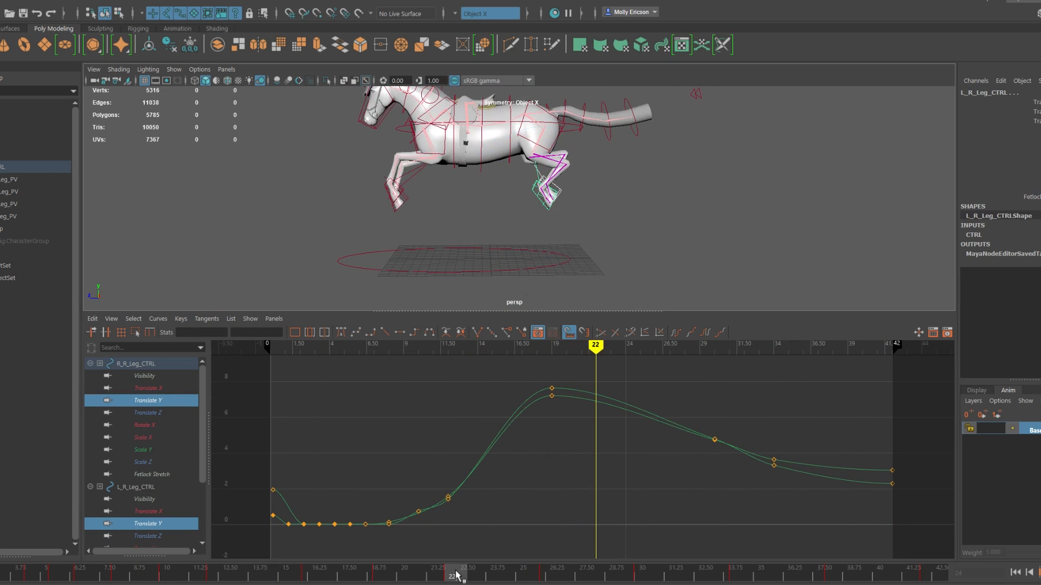
# Step: Key both rear legs' Translate Z at frame 22, adjust those keys on their curves and play back
pyautogui.rightClick(993, 120)
pyautogui.click(1020, 145)
pyautogui.click(148, 413)
pyautogui.keyDown('ctrl'); pyautogui.click(148, 450); pyautogui.keyUp('ctrl')
pyautogui.moveTo(456, 574)
pyautogui.mouseDown()
pyautogui.moveTo(306, 574)
pyautogui.moveTo(455, 574)
pyautogui.mouseUp()
pyautogui.moveTo(577, 491); pyautogui.dragTo(620, 537)
pyautogui.hotkey('alt', 'v')
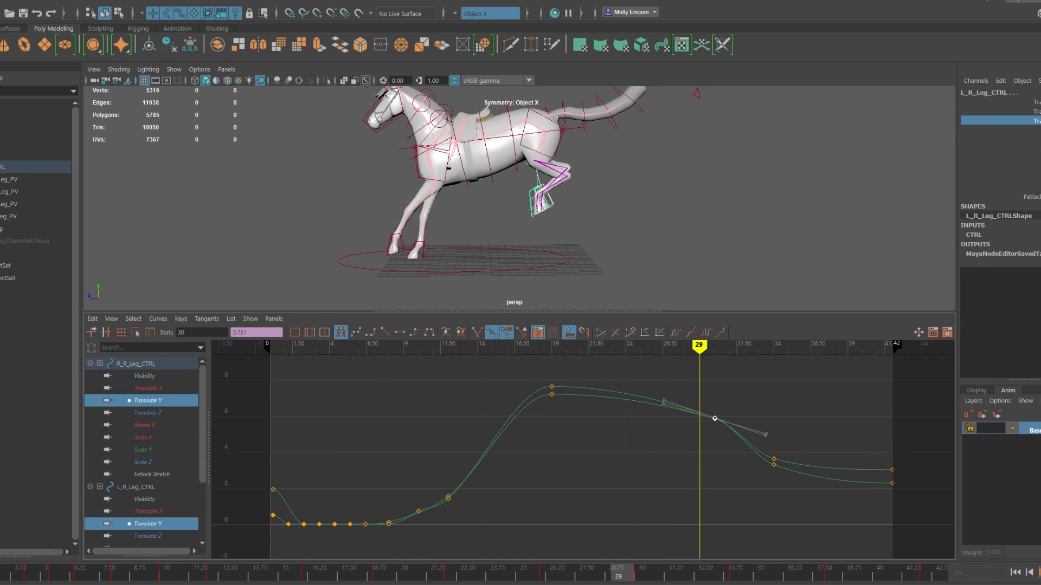
# Step: Lower both rear legs' Translate Y and Translate Z keys at frame 42 and play back
pyautogui.press('.')
pyautogui.press('.')
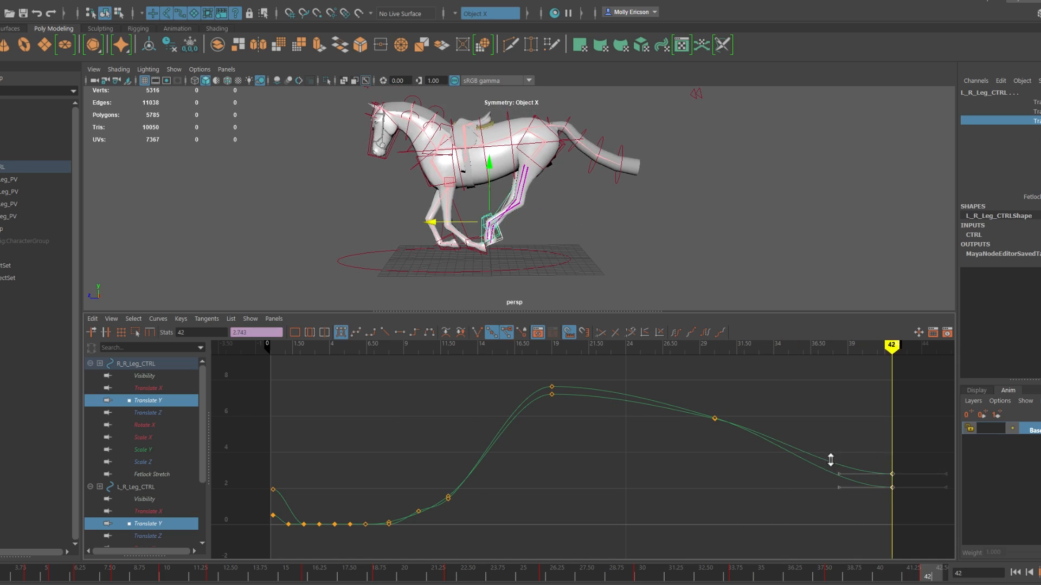
pyautogui.hotkey('alt', 'v')
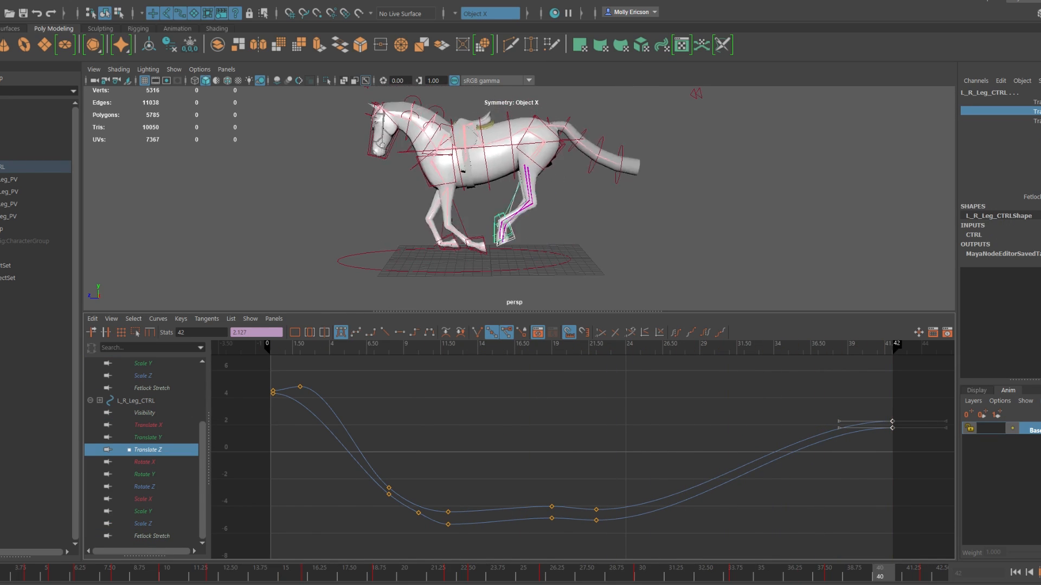
pyautogui.keyDown('shift'); pyautogui.moveTo(643, 532); pyautogui.dragTo(684, 493, button='middle'); pyautogui.keyUp('shift')
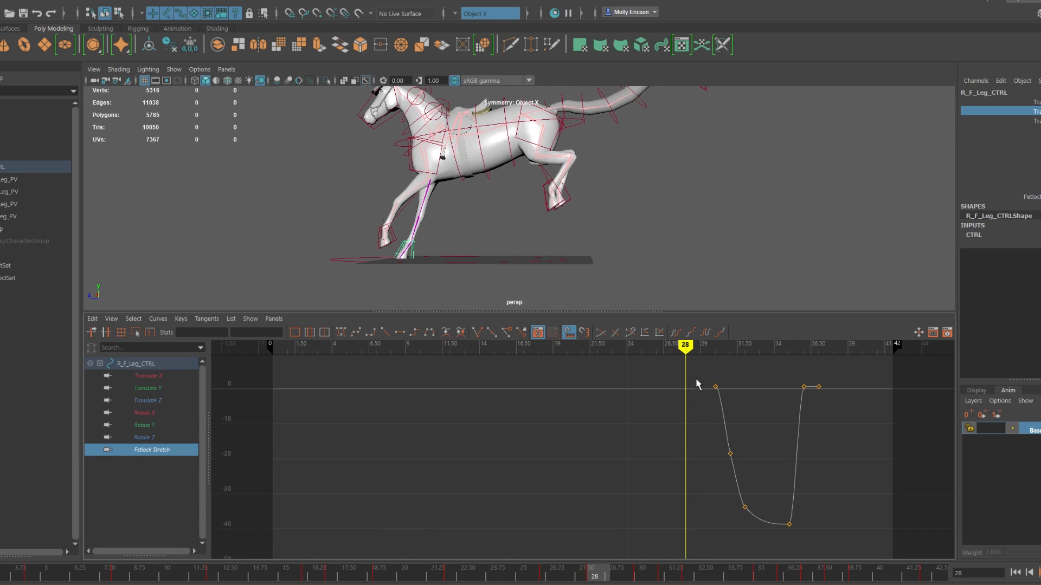
# Step: Raise the right front leg's Fetlock Stretch key at frame 35 to about -31.5 and start its curve at frame 28
pyautogui.moveTo(786, 569); pyautogui.dragTo(762, 568)
pyautogui.click(788, 524)
pyautogui.keyDown('shift'); pyautogui.moveTo(783, 459); pyautogui.dragTo(783, 433, button='middle'); pyautogui.keyUp('shift')
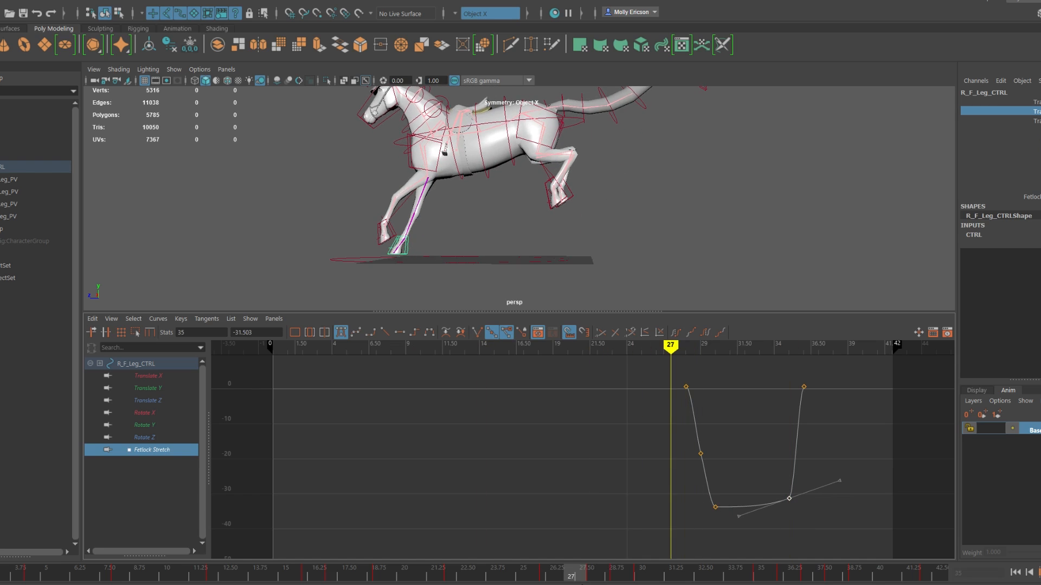
# Step: Key the right front leg control's rotation at frame 26 and scrub through the landing
pyautogui.press('w')
pyautogui.press('e')
pyautogui.keyDown('alt'); pyautogui.moveTo(437, 194); pyautogui.dragTo(759, 190); pyautogui.keyUp('alt')
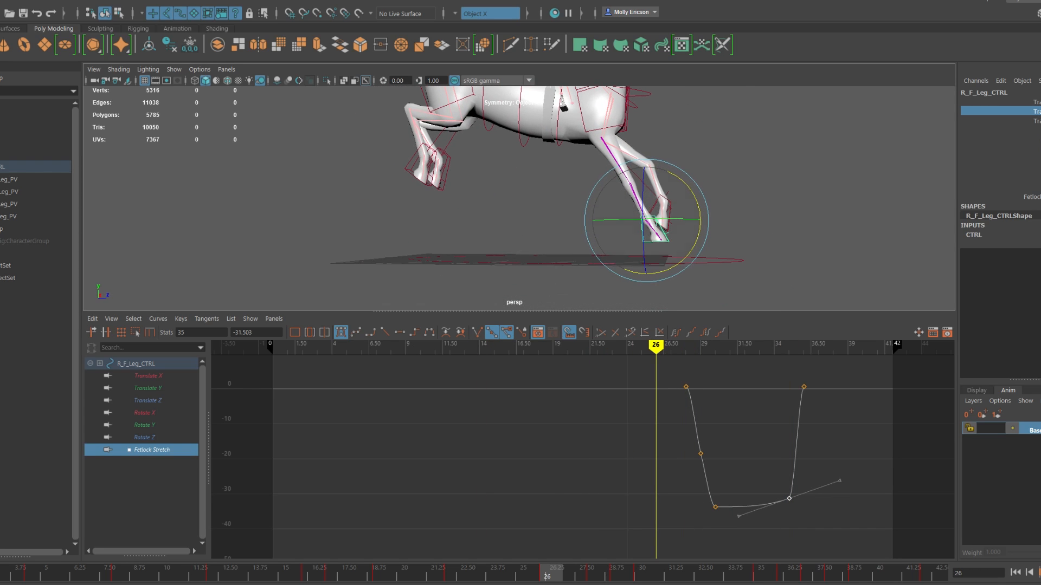
pyautogui.moveTo(1036, 102); pyautogui.dragTo(1036, 130)
pyautogui.click(599, 575)
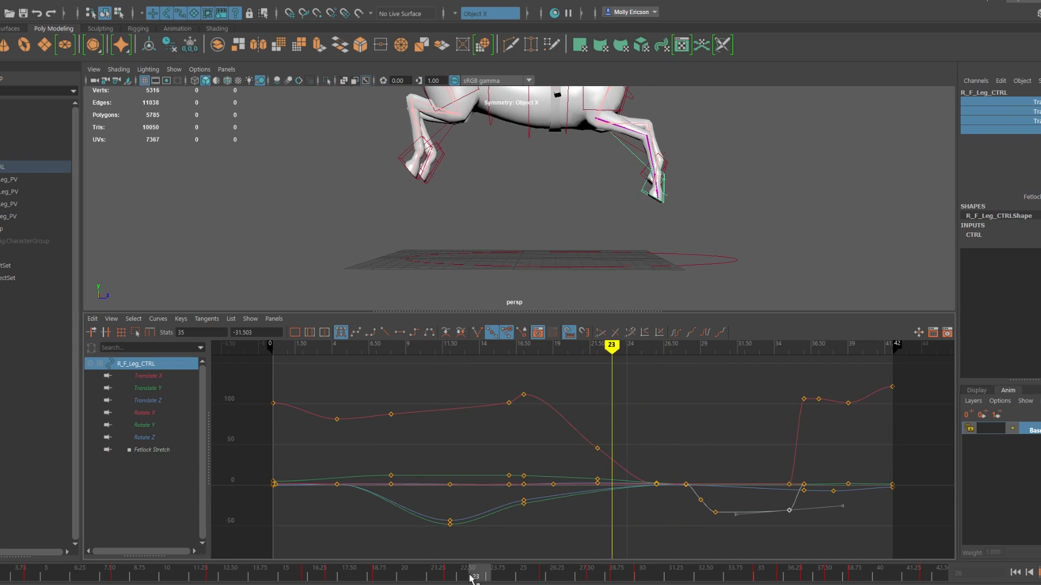
pyautogui.moveTo(471, 579); pyautogui.dragTo(499, 577)
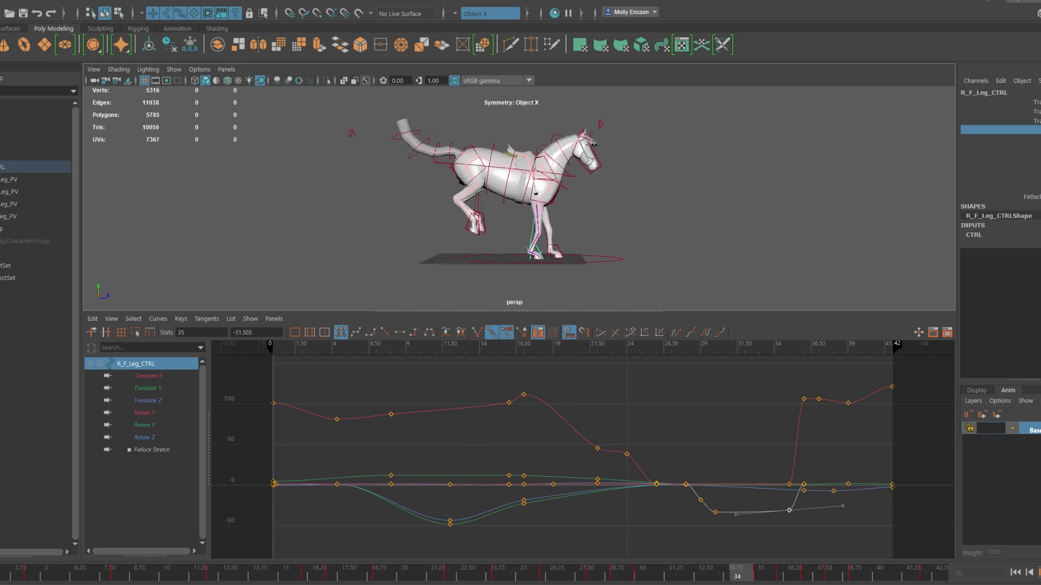
# Step: Select both rear leg controls and shift their landing Translate Z keys to frame 30
pyautogui.click(469, 217)
pyautogui.keyDown('shift'); pyautogui.click(489, 287); pyautogui.keyUp('shift')
pyautogui.click(148, 475)
pyautogui.moveTo(690, 528); pyautogui.dragTo(750, 527, button='middle')
pyautogui.click(619, 575)
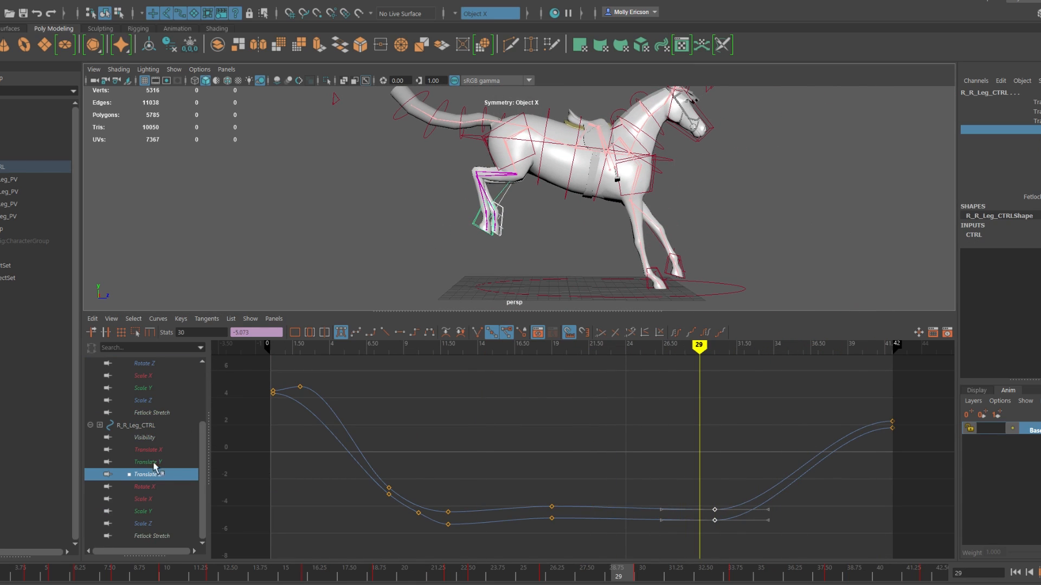
# Step: Shift both rear legs' Translate Y keys near frame 30 about two frames forward and scrub through the landing
pyautogui.click(157, 463)
pyautogui.moveTo(667, 374); pyautogui.dragTo(707, 415)
pyautogui.moveTo(686, 398); pyautogui.dragTo(716, 397, button='middle')
pyautogui.click(470, 573)
pyautogui.moveTo(480, 574); pyautogui.dragTo(739, 574)
# Step: Select the right sternum control and check its Rotate X motion by scrubbing through the landing
pyautogui.click(642, 194)
pyautogui.click(613, 573)
pyautogui.moveTo(615, 572); pyautogui.dragTo(699, 577)
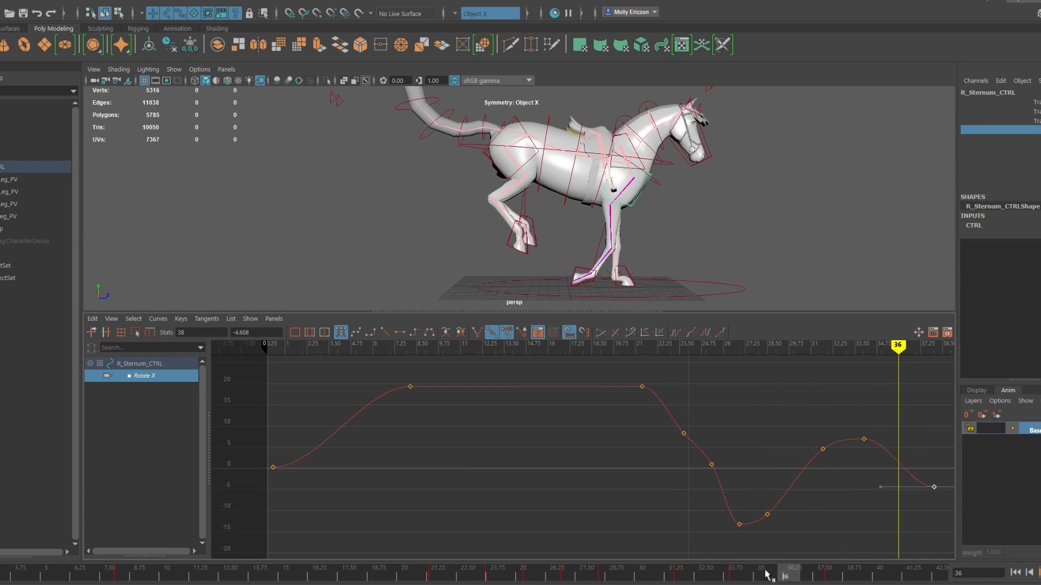
# Step: Key the left sternum control's Rotate X at frame 33 and adjust its curve there
pyautogui.moveTo(384, 584); pyautogui.dragTo(597, 576)
pyautogui.keyDown('alt'); pyautogui.moveTo(379, 233); pyautogui.dragTo(515, 246); pyautogui.keyUp('alt')
pyautogui.click(360, 157)
pyautogui.moveTo(597, 576); pyautogui.dragTo(716, 576)
pyautogui.moveTo(790, 424); pyautogui.dragTo(801, 461)
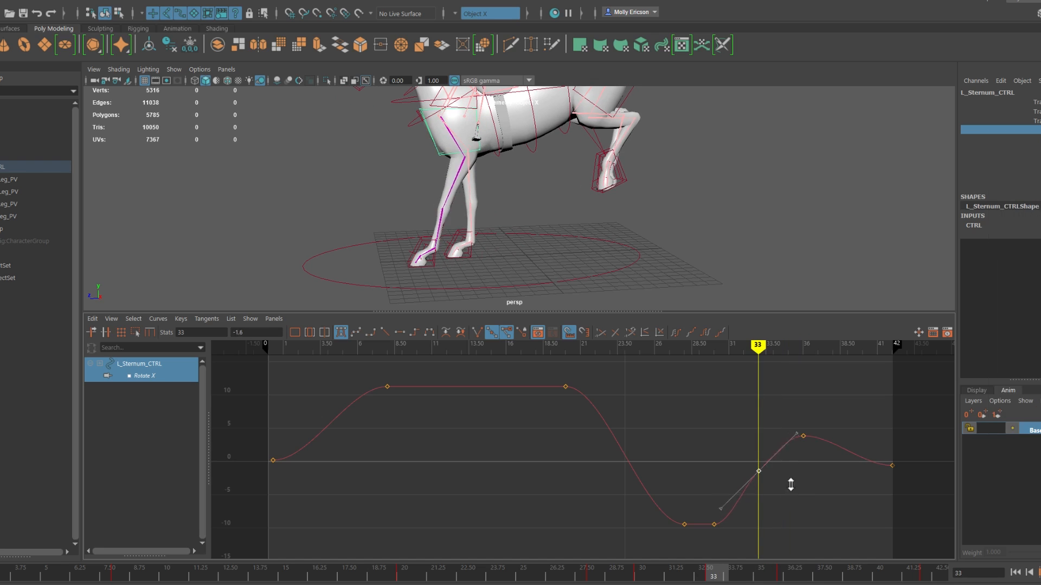
pyautogui.press('s')
pyautogui.moveTo(826, 451)
pyautogui.keyDown('shift'); pyautogui.mouseDown(button='middle')
pyautogui.moveTo(825, 437)
pyautogui.moveTo(839, 464)
pyautogui.mouseUp(button='middle'); pyautogui.keyUp('shift')
# Step: Key the left sternum's rotation and the front leg's Fetlock Stretch at frame 38
pyautogui.click(534, 147)
pyautogui.press('s')
pyautogui.keyDown('alt'); pyautogui.moveTo(561, 298); pyautogui.dragTo(565, 239, button='middle'); pyautogui.keyUp('alt')
pyautogui.click(555, 239)
pyautogui.click(152, 450)
pyautogui.press('s')
pyautogui.moveTo(833, 578); pyautogui.dragTo(814, 578)
# Step: Move the left sternum's Rotate X key from frame 36 to frame 35, raise it to about 7.2 and play back
pyautogui.keyDown('alt'); pyautogui.moveTo(563, 179); pyautogui.dragTo(566, 235, button='middle'); pyautogui.keyUp('alt')
pyautogui.click(513, 179)
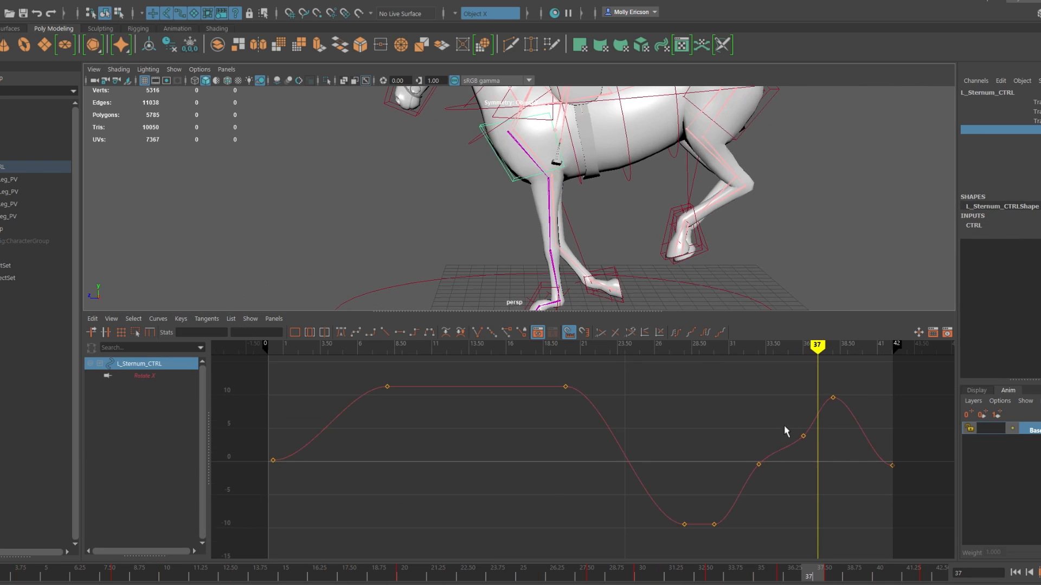
pyautogui.moveTo(782, 434); pyautogui.dragTo(811, 447)
pyautogui.keyDown('shift'); pyautogui.moveTo(804, 436); pyautogui.dragTo(804, 418, button='middle'); pyautogui.keyUp('shift')
pyautogui.moveTo(814, 579); pyautogui.dragTo(764, 581)
pyautogui.keyDown('shift'); pyautogui.moveTo(795, 476); pyautogui.dragTo(780, 477, button='middle'); pyautogui.keyUp('shift')
pyautogui.moveTo(764, 581)
pyautogui.mouseDown()
pyautogui.moveTo(820, 583)
pyautogui.moveTo(744, 579)
pyautogui.mouseUp()
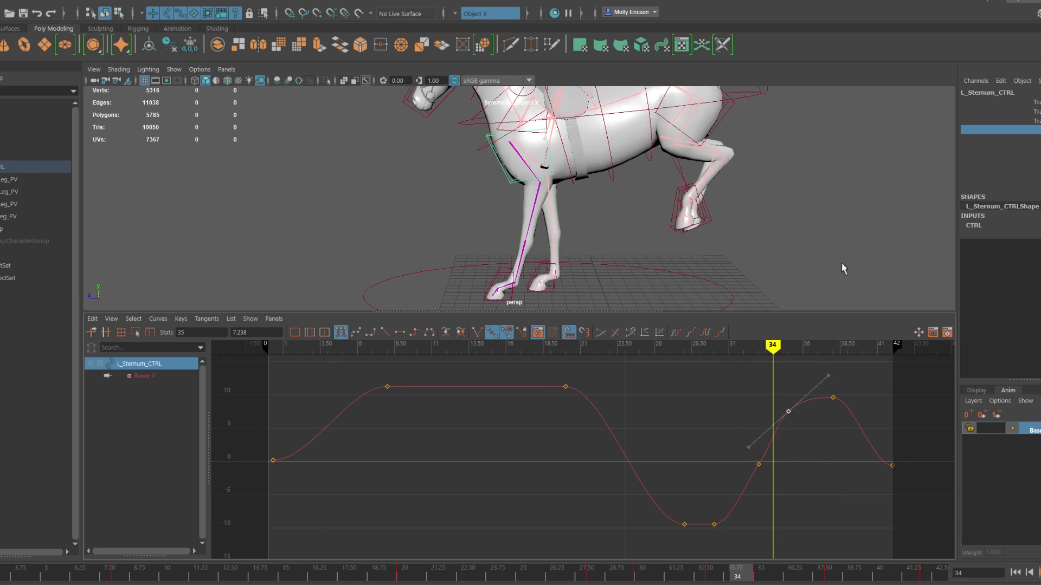
pyautogui.scroll(-3, 642, 272)
pyautogui.hotkey('alt', 'v')
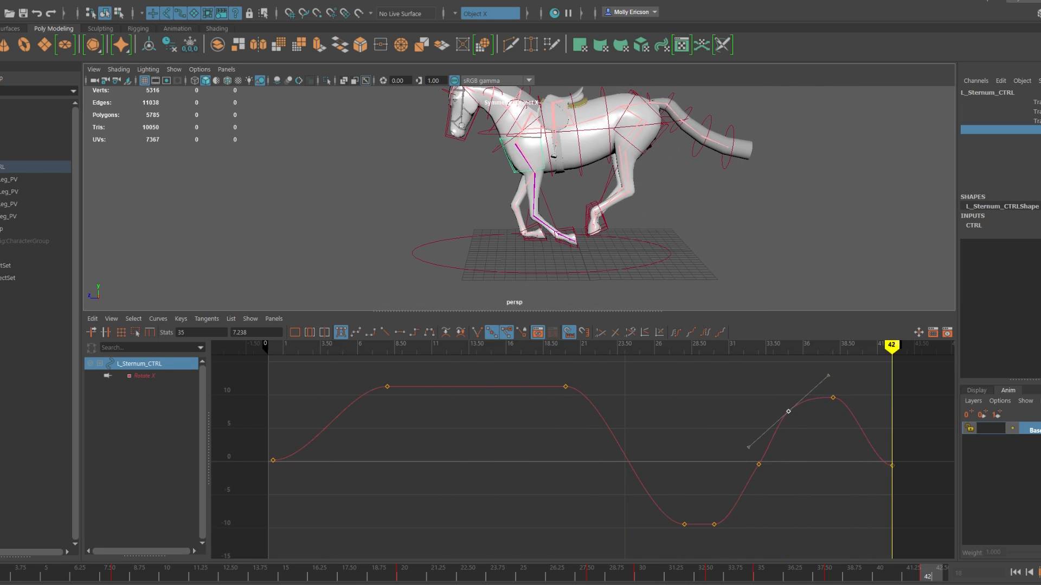
pyautogui.hotkey('alt', 'v')
# Step: Key the gravity control at frame 42 with Translate Y at about 0.47, and raise its key near frame 6 slightly
pyautogui.click(591, 130)
pyautogui.click(148, 388)
pyautogui.hotkey('alt', 'v')
pyautogui.press('s')
pyautogui.hotkey('alt', 'v')
pyautogui.keyDown('shift'); pyautogui.moveTo(903, 480); pyautogui.dragTo(903, 477, button='middle'); pyautogui.keyUp('shift')
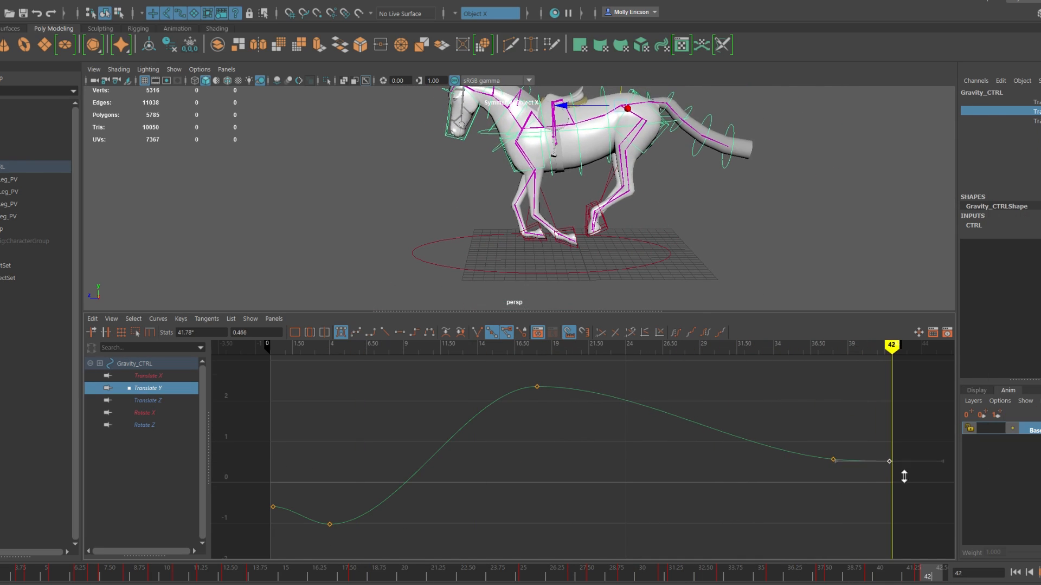
pyautogui.click(156, 400)
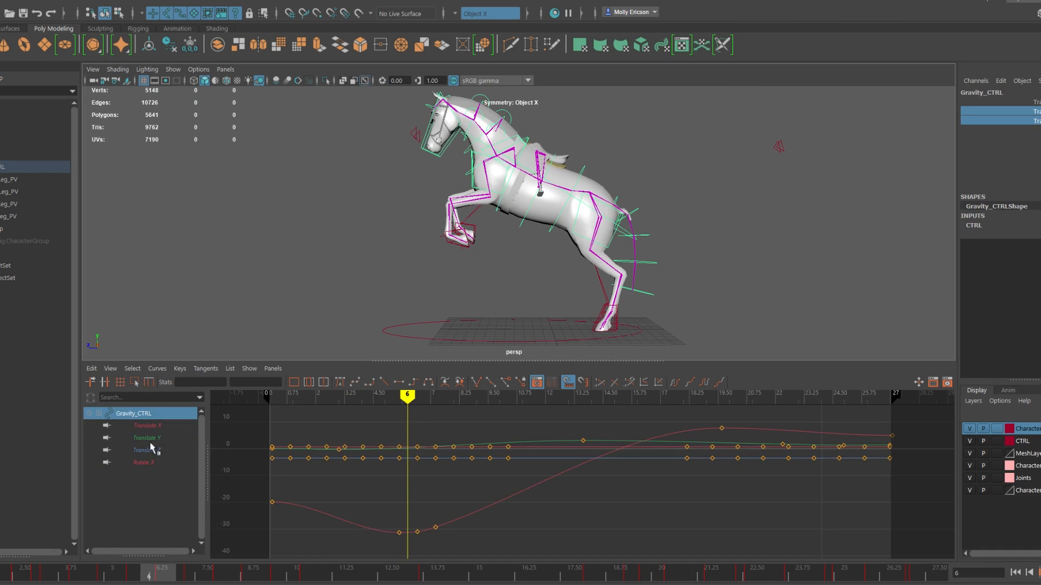
pyautogui.moveTo(399, 475); pyautogui.dragTo(400, 467, button='middle')
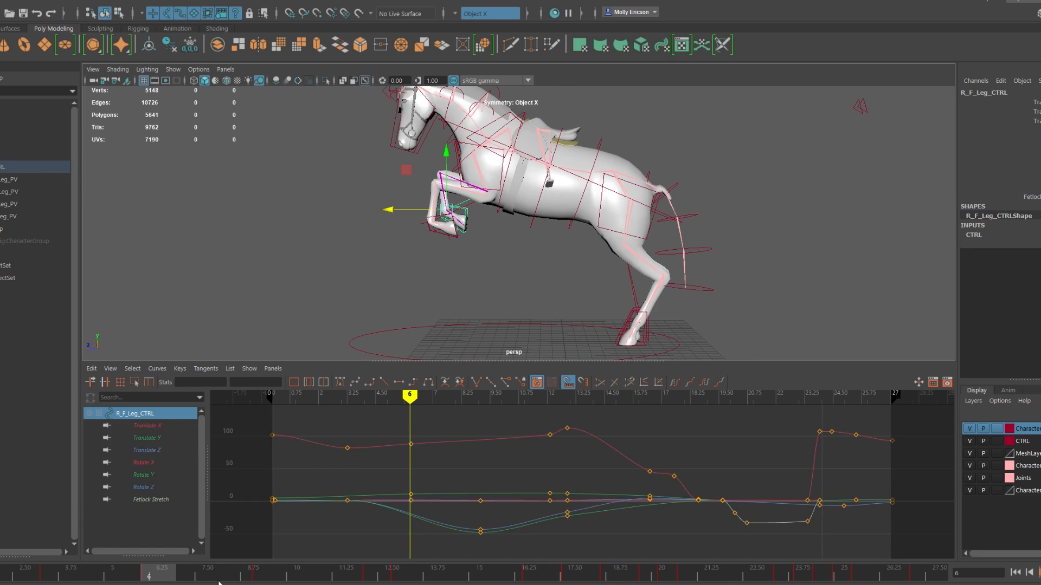
# Step: Shift the right front leg's keys around frames 19 to 21 slightly earlier and play back
pyautogui.moveTo(579, 417); pyautogui.dragTo(567, 442)
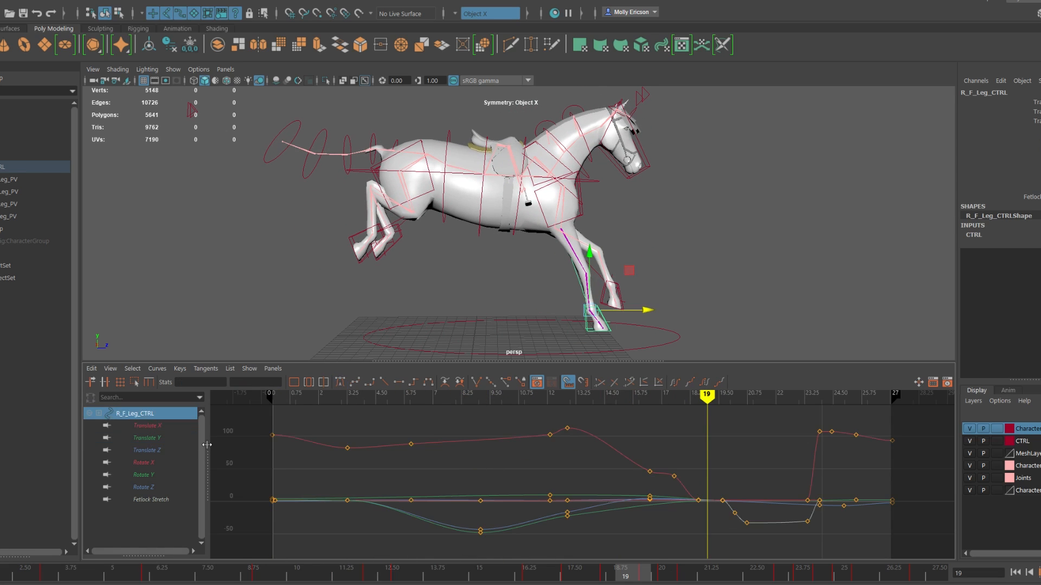
pyautogui.click(146, 463)
pyautogui.click(135, 414)
pyautogui.moveTo(705, 475); pyautogui.dragTo(742, 534)
pyautogui.keyDown('shift'); pyautogui.moveTo(684, 517); pyautogui.dragTo(677, 517, button='middle'); pyautogui.keyUp('shift')
pyautogui.hotkey('alt', 'v')
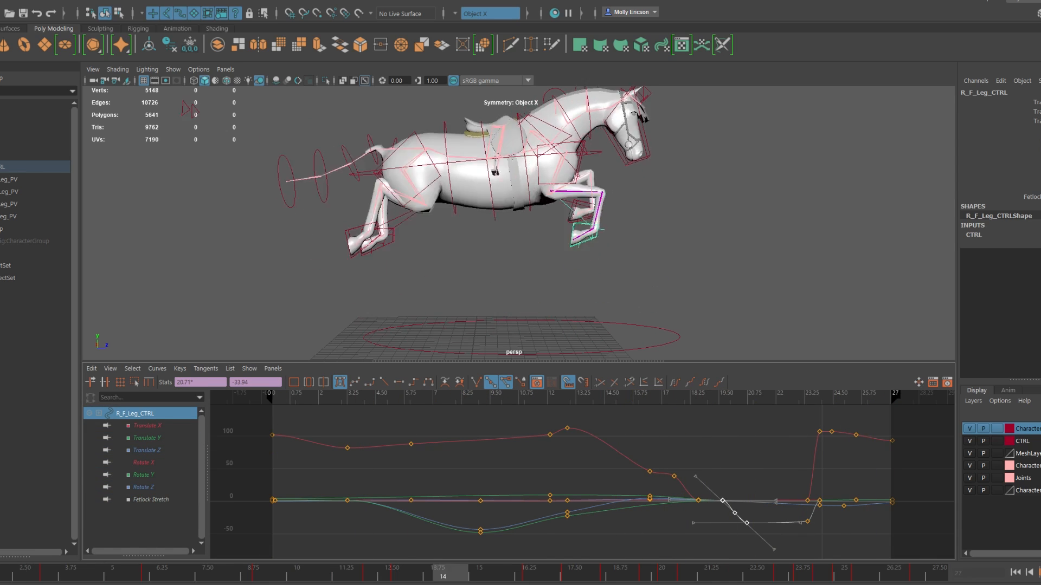
pyautogui.hotkey('alt', 'v')
# Step: Raise the right front leg control at frame 5 and key only its Translate Y
pyautogui.click(147, 438)
pyautogui.press('f')
pyautogui.click(114, 572)
pyautogui.moveTo(591, 209); pyautogui.dragTo(590, 196)
pyautogui.click(1036, 112)
pyautogui.rightClick(1036, 112)
pyautogui.click(1020, 137)
pyautogui.click(406, 573)
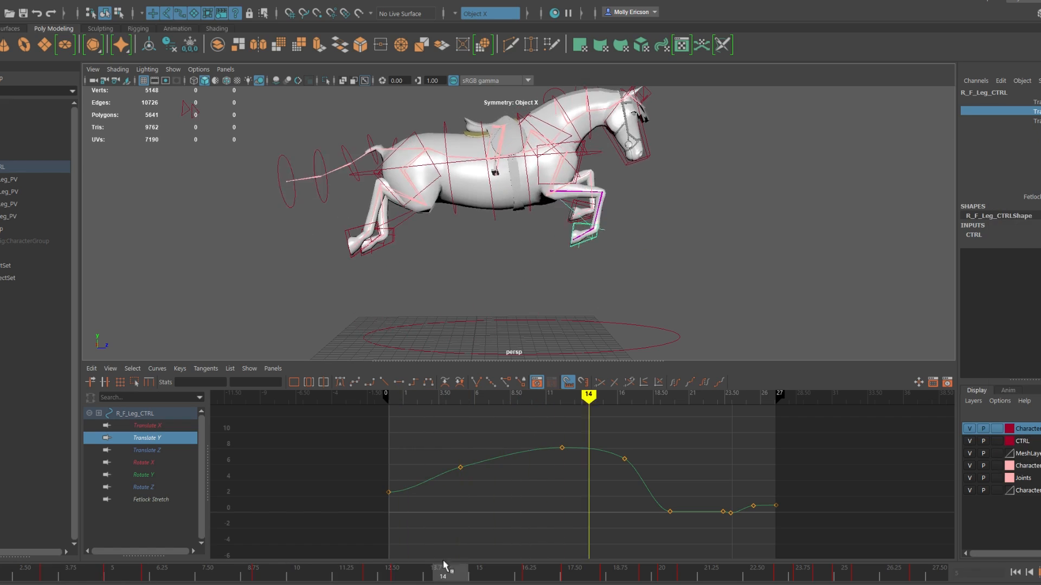
# Step: Raise the right front leg's Translate Z key slightly around the landing and scrub through the motion
pyautogui.click(147, 450)
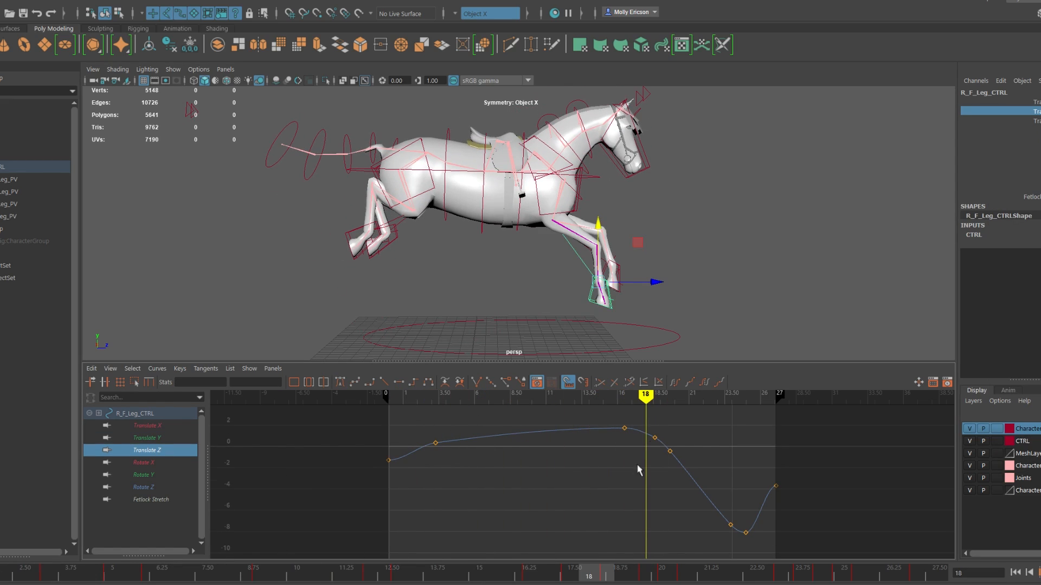
pyautogui.keyDown('shift'); pyautogui.moveTo(699, 475); pyautogui.dragTo(699, 467, button='middle'); pyautogui.keyUp('shift')
pyautogui.click(623, 487)
pyautogui.click(243, 578)
pyautogui.moveTo(791, 568); pyautogui.dragTo(880, 575)
# Step: Select all of the rig's controls and play back the jump to review the timing
pyautogui.click(123, 131)
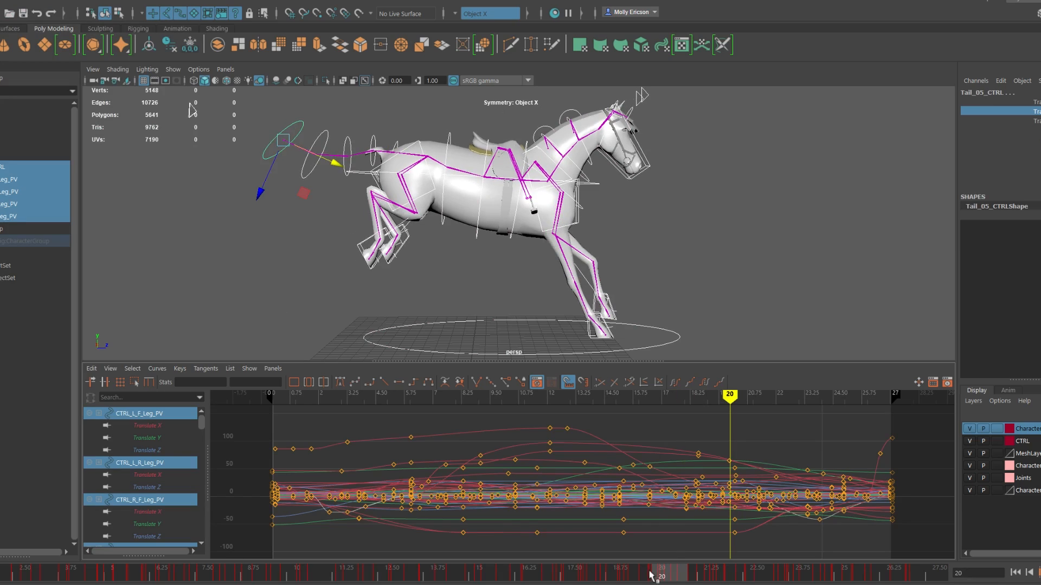
pyautogui.moveTo(707, 486)
pyautogui.mouseDown()
pyautogui.moveTo(663, 488)
pyautogui.moveTo(681, 460)
pyautogui.mouseUp()
pyautogui.hotkey('alt', 'v')
pyautogui.hotkey('alt', 'v')
pyautogui.hotkey('alt', 'v')
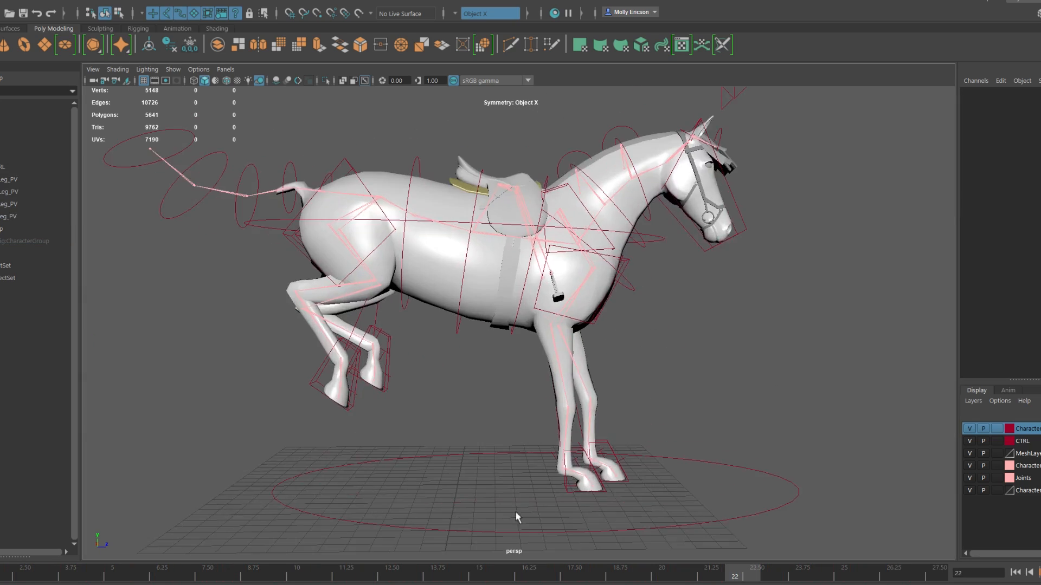
# Step: Key the left rear leg's translation and Fetlock Stretch at frame 8 and delete its keys around frame 9
pyautogui.scroll(-3, 516, 511)
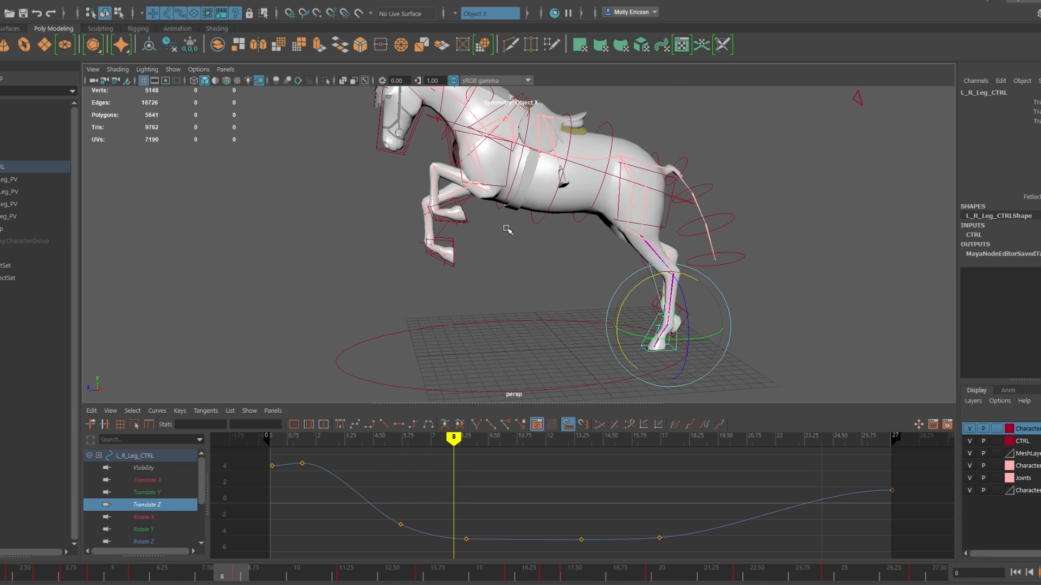
pyautogui.keyDown('alt'); pyautogui.moveTo(507, 230); pyautogui.dragTo(485, 215); pyautogui.keyUp('alt')
pyautogui.moveTo(1034, 102); pyautogui.dragTo(1034, 131)
pyautogui.click(1030, 196)
pyautogui.moveTo(500, 512); pyautogui.dragTo(462, 551)
pyautogui.press('Delete')
pyautogui.moveTo(232, 575); pyautogui.dragTo(260, 578)
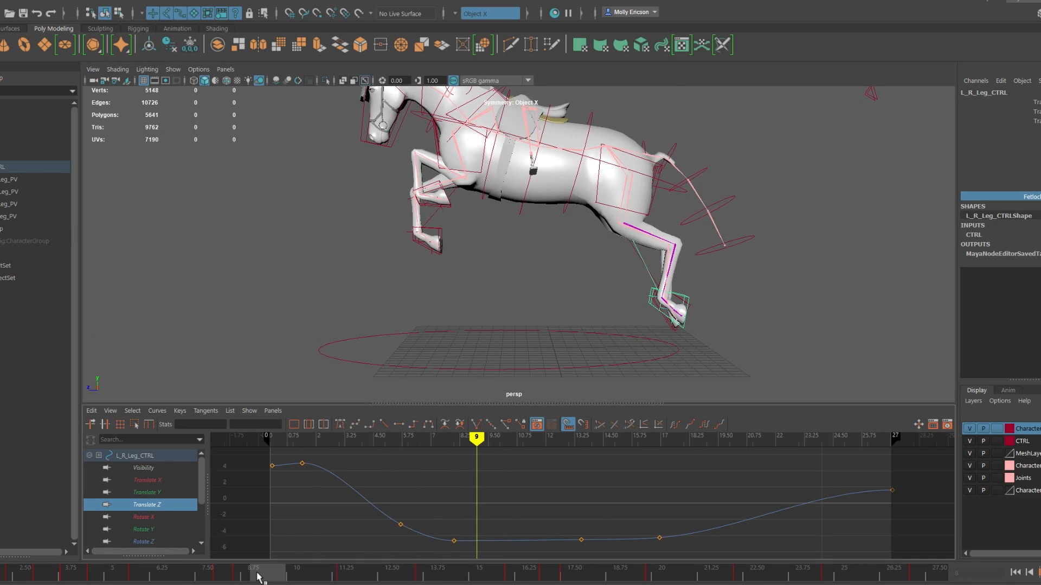
# Step: Delete the left rear leg's Translate Z key near frame 6
pyautogui.click(135, 456)
pyautogui.keyDown('alt'); pyautogui.moveTo(502, 260); pyautogui.dragTo(480, 260); pyautogui.keyUp('alt')
pyautogui.click(147, 504)
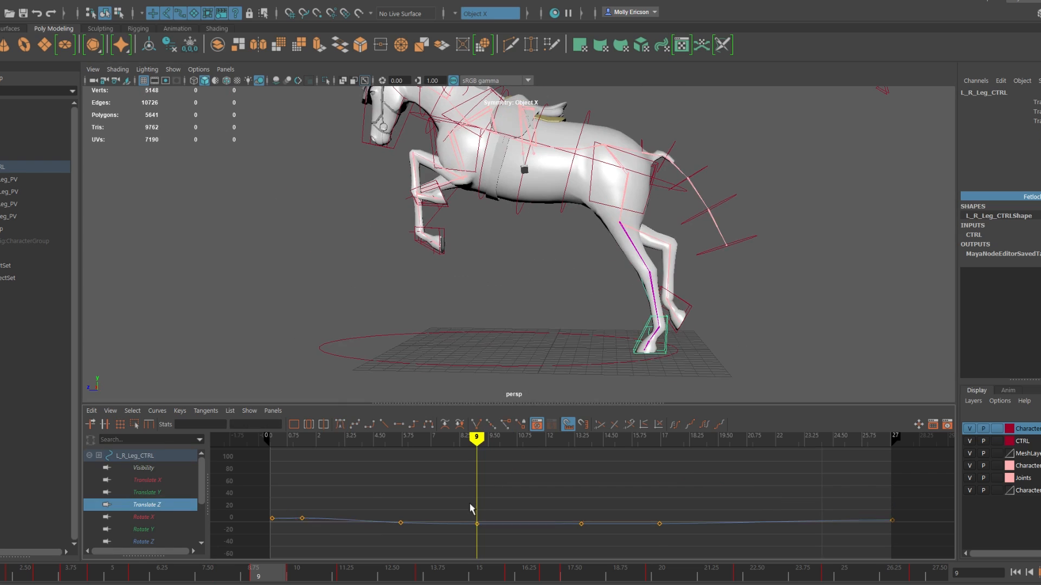
pyautogui.moveTo(415, 507); pyautogui.dragTo(386, 541)
pyautogui.press('Delete')
# Step: Key the right rear leg control's translation channels and Fetlock Stretch at frame 8
pyautogui.moveTo(265, 575); pyautogui.dragTo(231, 574)
pyautogui.click(638, 328)
pyautogui.keyDown('alt'); pyautogui.moveTo(380, 260); pyautogui.dragTo(651, 260); pyautogui.keyUp('alt')
pyautogui.press('w')
pyautogui.moveTo(988, 102); pyautogui.dragTo(988, 130)
pyautogui.rightClick(989, 130)
pyautogui.click(1022, 156)
pyautogui.click(1030, 196)
pyautogui.rightClick(1031, 197)
pyautogui.click(1022, 224)
# Step: Delete the right rear leg's keys around frame 7 and scrub to frame 14
pyautogui.moveTo(418, 464); pyautogui.dragTo(447, 533)
pyautogui.press('Delete')
pyautogui.moveTo(232, 576); pyautogui.dragTo(443, 574)
# Step: Lower the right rear leg's Translate Y key near frame 14 to about 3.1
pyautogui.click(144, 492)
pyautogui.scroll(-4, 521, 519)
pyautogui.keyDown('alt'); pyautogui.moveTo(521, 260); pyautogui.dragTo(499, 268); pyautogui.keyUp('alt')
pyautogui.moveTo(566, 466); pyautogui.dragTo(629, 490)
pyautogui.keyDown('shift'); pyautogui.moveTo(625, 504); pyautogui.dragTo(625, 520, button='middle'); pyautogui.keyUp('shift')
pyautogui.scroll(4, 542, 504)
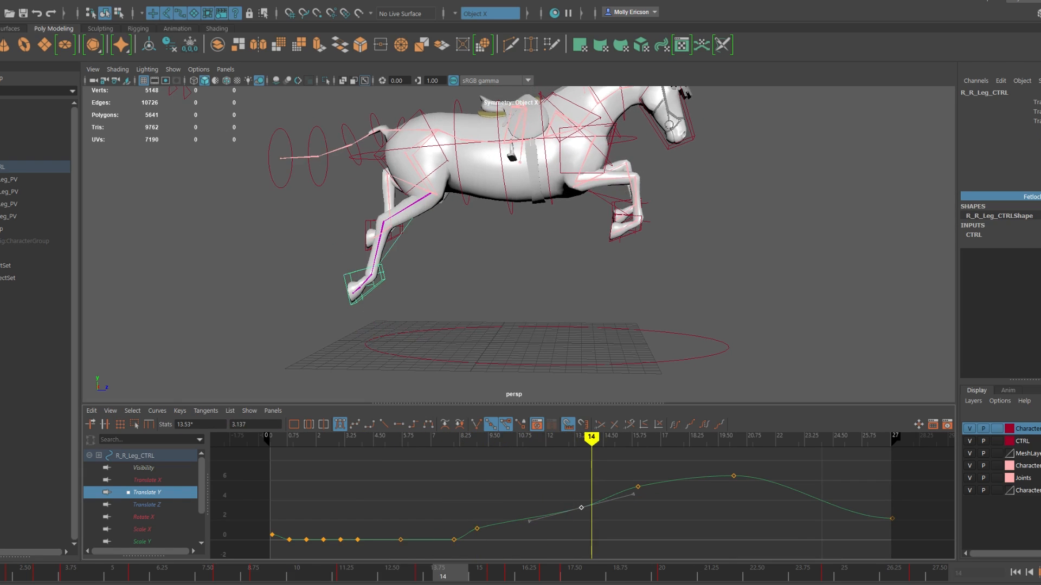
# Step: Clean up the right hip's Rotate X curve by deleting the key near frame 8 and adjusting the key near frame 6 to about 7.35
pyautogui.click(434, 136)
pyautogui.click(144, 468)
pyautogui.keyDown('shift'); pyautogui.moveTo(587, 484); pyautogui.dragTo(587, 480, button='middle'); pyautogui.keyUp('shift')
pyautogui.click(156, 573)
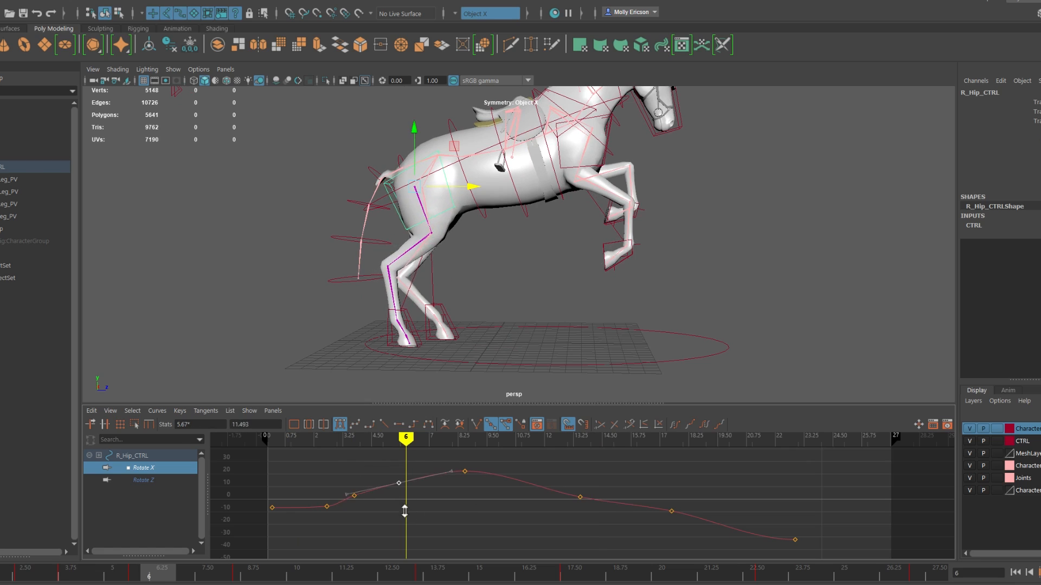
pyautogui.click(464, 472)
pyautogui.press('Delete')
pyautogui.keyDown('shift'); pyautogui.moveTo(417, 517); pyautogui.dragTo(416, 516, button='middle'); pyautogui.keyUp('shift')
# Step: Rotate the right hip slightly at frame 8, delete its Rotate X key at frame 10 and scrub the takeoff
pyautogui.click(296, 573)
pyautogui.press('e')
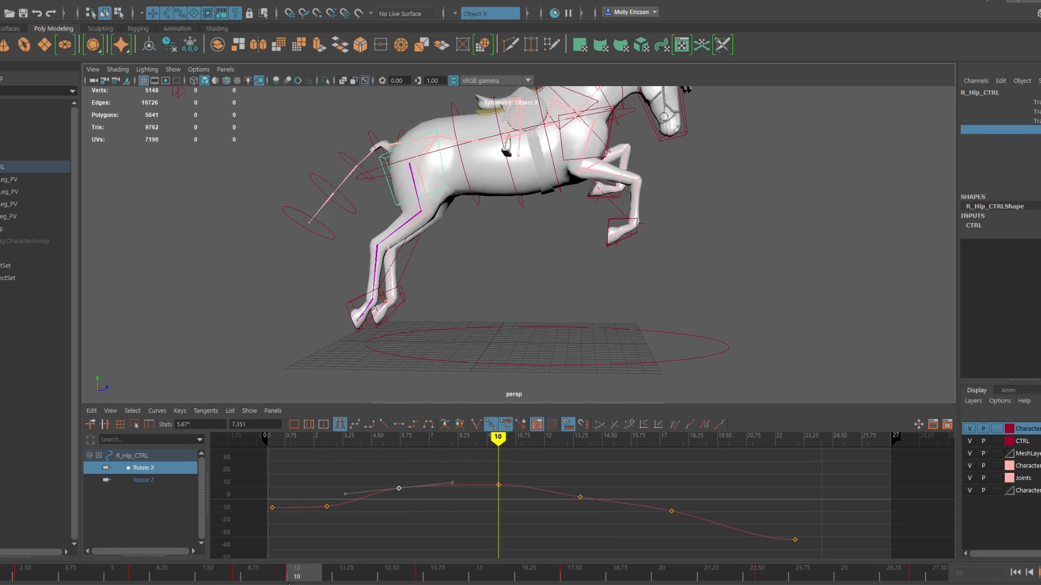
pyautogui.click(219, 575)
pyautogui.moveTo(374, 187); pyautogui.dragTo(371, 179)
pyautogui.click(498, 485)
pyautogui.press('Delete')
pyautogui.moveTo(216, 575); pyautogui.dragTo(304, 573)
# Step: Select the left hip control and lower its three Rotate X keys between about frames 5.67 and 8.5
pyautogui.keyDown('alt'); pyautogui.moveTo(704, 303); pyautogui.dragTo(502, 302); pyautogui.keyUp('alt')
pyautogui.click(502, 302)
pyautogui.click(569, 231)
pyautogui.click(230, 575)
pyautogui.moveTo(396, 483); pyautogui.dragTo(477, 458)
pyautogui.click(171, 579)
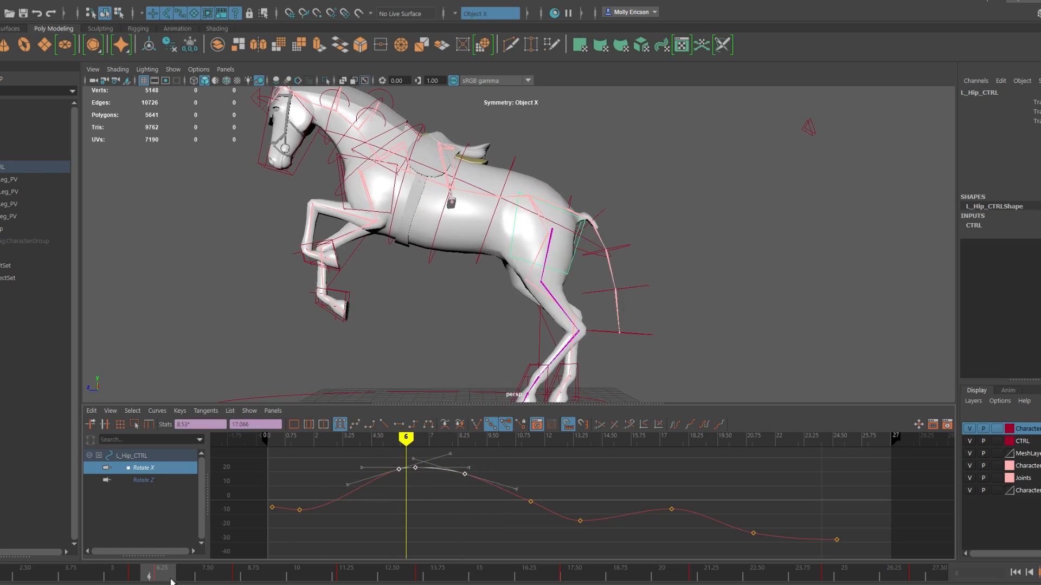
pyautogui.keyDown('shift'); pyautogui.moveTo(423, 489); pyautogui.dragTo(423, 504, button='middle'); pyautogui.keyUp('shift')
# Step: Delete the left hip's Rotate X keys between about frames 11 and 14 and scrub the jump
pyautogui.keyDown('alt'); pyautogui.moveTo(487, 304); pyautogui.dragTo(456, 311, button='right'); pyautogui.keyUp('alt')
pyautogui.keyDown('alt'); pyautogui.moveTo(455, 312); pyautogui.dragTo(415, 299, button='middle'); pyautogui.keyUp('alt')
pyautogui.moveTo(14, 572); pyautogui.dragTo(411, 573)
pyautogui.moveTo(512, 483); pyautogui.dragTo(599, 537)
pyautogui.press('Delete')
pyautogui.moveTo(184, 573); pyautogui.dragTo(336, 570)
# Step: Select the leg control and lower its Translate Z key near frame 13
pyautogui.click(519, 305)
pyautogui.click(147, 492)
pyautogui.moveTo(227, 574); pyautogui.dragTo(410, 574)
pyautogui.moveTo(566, 452); pyautogui.dragTo(593, 477)
pyautogui.keyDown('shift'); pyautogui.moveTo(573, 501); pyautogui.dragTo(573, 539, button='middle'); pyautogui.keyUp('shift')
pyautogui.click(11, 573)
# Step: Lower the leg's Translate Z keys near frames 20 and 23 and scrub the landing
pyautogui.moveTo(11, 573); pyautogui.dragTo(664, 573)
pyautogui.moveTo(711, 453); pyautogui.dragTo(743, 480)
pyautogui.keyDown('shift'); pyautogui.moveTo(729, 488); pyautogui.dragTo(729, 513, button='middle'); pyautogui.keyUp('shift')
pyautogui.moveTo(664, 573); pyautogui.dragTo(596, 574)
pyautogui.moveTo(412, 572); pyautogui.dragTo(304, 573)
pyautogui.moveTo(66, 573); pyautogui.dragTo(668, 573)
pyautogui.keyDown('shift'); pyautogui.moveTo(799, 519); pyautogui.dragTo(799, 527, button='middle'); pyautogui.keyUp('shift')
pyautogui.moveTo(664, 574); pyautogui.dragTo(39, 574)
# Step: Raise the leg's Translate Z key between frames 13 and 14 slightly and scrub the motion
pyautogui.moveTo(566, 573); pyautogui.dragTo(447, 575)
pyautogui.moveTo(567, 482); pyautogui.dragTo(597, 515)
pyautogui.moveTo(582, 502); pyautogui.dragTo(591, 492, button='middle')
pyautogui.moveTo(43, 573); pyautogui.dragTo(409, 573)
# Step: Try lowering the leg's Rotate X key near frame 9 and undo the change
pyautogui.click(147, 505)
pyautogui.moveTo(285, 571); pyautogui.dragTo(339, 574)
pyautogui.moveTo(461, 523); pyautogui.dragTo(494, 552)
pyautogui.keyDown('shift'); pyautogui.moveTo(483, 528); pyautogui.dragTo(482, 542, button='middle'); pyautogui.keyUp('shift')
pyautogui.moveTo(336, 575); pyautogui.dragTo(200, 576)
pyautogui.hotkey('ctrl', 'z')
pyautogui.hotkey('ctrl', 'z')
pyautogui.hotkey('ctrl', 'z')
# Step: Lower the leg's Rotate X key near frame 13 and raise its last key at frame 27
pyautogui.moveTo(563, 523); pyautogui.dragTo(596, 552)
pyautogui.keyDown('shift'); pyautogui.moveTo(405, 527); pyautogui.dragTo(406, 537, button='middle'); pyautogui.keyUp('shift')
pyautogui.moveTo(409, 574); pyautogui.dragTo(889, 573)
pyautogui.moveTo(877, 473); pyautogui.dragTo(904, 511)
pyautogui.keyDown('shift'); pyautogui.moveTo(890, 515); pyautogui.dragTo(891, 505, button='middle'); pyautogui.keyUp('shift')
pyautogui.moveTo(889, 574); pyautogui.dragTo(742, 573)
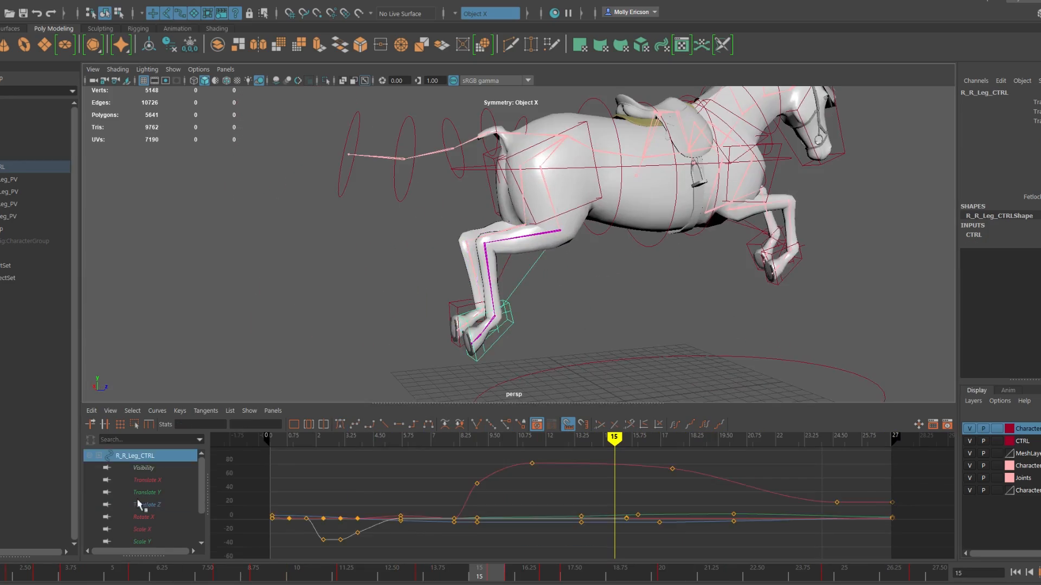
# Step: Delete the leg's Rotate X keys between about frames 19 and 21 and lower the key near frame 14
pyautogui.moveTo(463, 573); pyautogui.dragTo(624, 573)
pyautogui.moveTo(698, 481); pyautogui.dragTo(758, 541)
pyautogui.press('Delete')
pyautogui.moveTo(304, 573); pyautogui.dragTo(452, 573)
pyautogui.moveTo(564, 523); pyautogui.dragTo(597, 554)
pyautogui.keyDown('shift'); pyautogui.moveTo(581, 542); pyautogui.dragTo(581, 548, button='middle'); pyautogui.keyUp('shift')
pyautogui.moveTo(281, 570); pyautogui.dragTo(513, 579)
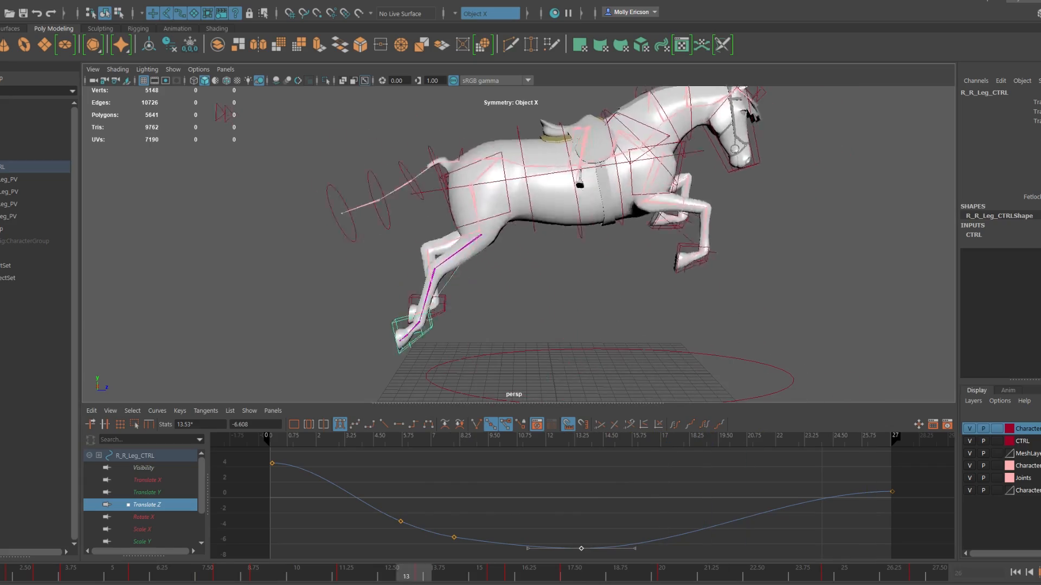
# Step: Raise the left front leg's Translate Z key near frame 17.5 slightly and select its keys from frame 20 onward
pyautogui.click(146, 493)
pyautogui.keyDown('shift'); pyautogui.moveTo(725, 502); pyautogui.dragTo(726, 503, button='middle'); pyautogui.keyUp('shift')
pyautogui.moveTo(650, 574); pyautogui.dragTo(698, 576)
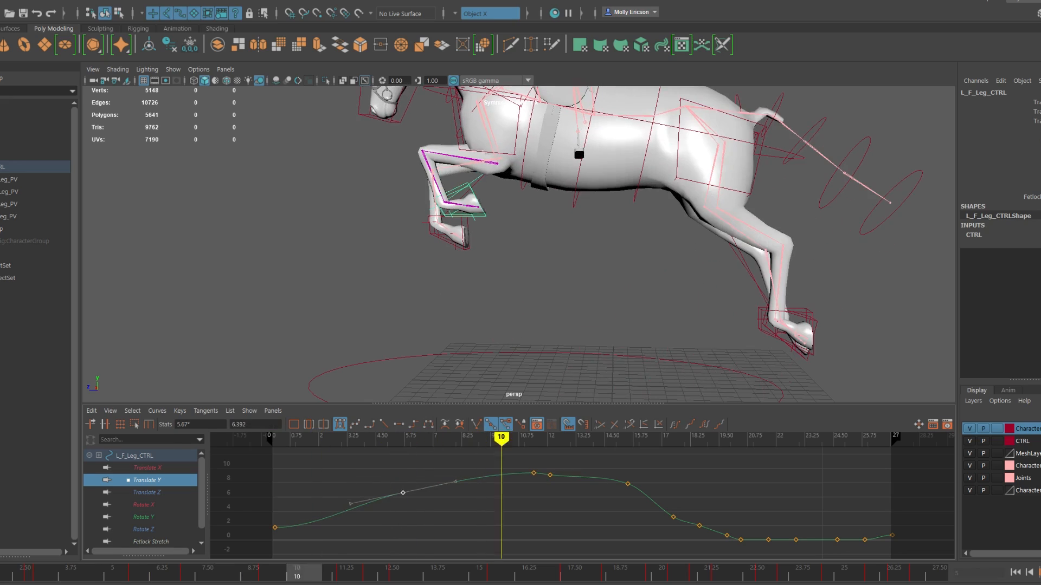
pyautogui.moveTo(515, 573); pyautogui.dragTo(560, 577)
pyautogui.click(146, 493)
pyautogui.click(674, 463)
pyautogui.keyDown('shift'); pyautogui.moveTo(673, 463); pyautogui.dragTo(673, 460, button='middle'); pyautogui.keyUp('shift')
pyautogui.moveTo(569, 577); pyautogui.dragTo(628, 580)
pyautogui.moveTo(716, 460); pyautogui.dragTo(793, 509)
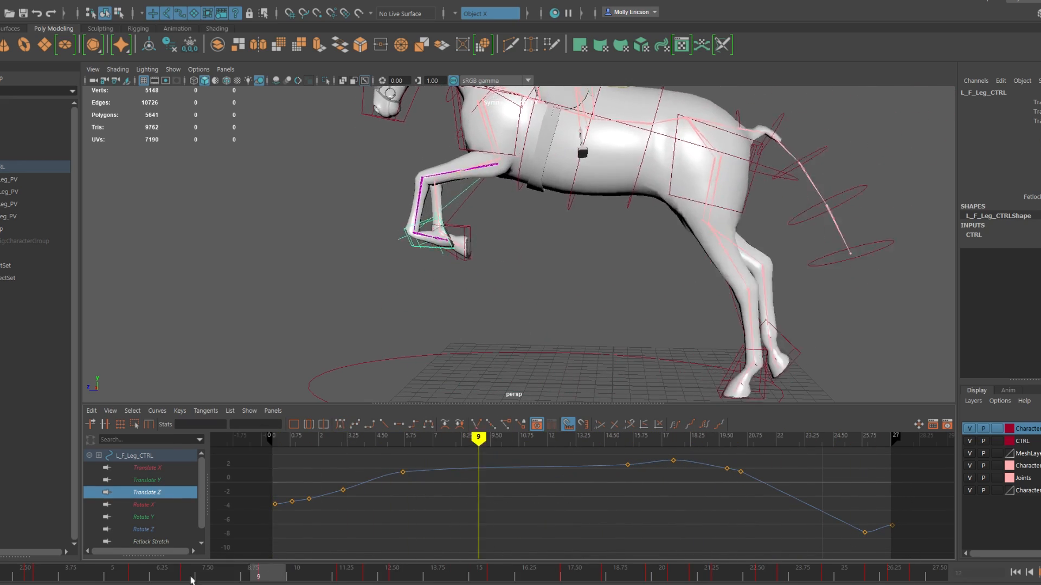
# Step: Lower the left front leg's Translate Z keys near frame 6 and between frames 11 and 12
pyautogui.moveTo(193, 576); pyautogui.dragTo(112, 578)
pyautogui.moveTo(389, 460); pyautogui.dragTo(421, 491)
pyautogui.keyDown('shift'); pyautogui.moveTo(423, 493); pyautogui.dragTo(423, 509, button='middle'); pyautogui.keyUp('shift')
pyautogui.moveTo(43, 578); pyautogui.dragTo(374, 577)
pyautogui.moveTo(522, 451); pyautogui.dragTo(558, 490)
pyautogui.keyDown('shift'); pyautogui.moveTo(555, 498); pyautogui.dragTo(555, 534, button='middle'); pyautogui.keyUp('shift')
pyautogui.moveTo(377, 578); pyautogui.dragTo(503, 580)
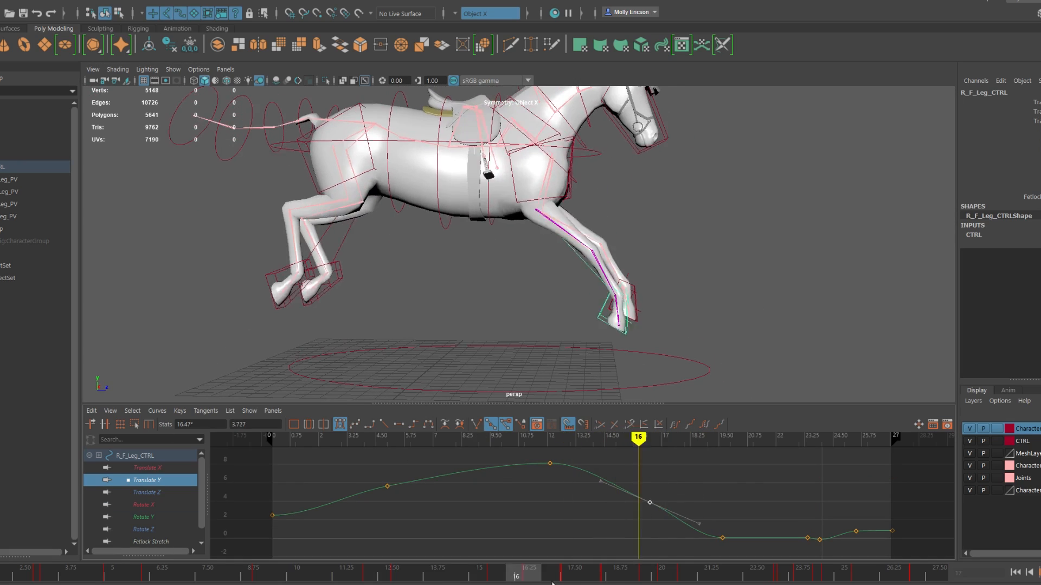
# Step: Lower the right front leg's Translate Z keys from about frame 17.5 to the end and scrub to frame 24
pyautogui.moveTo(553, 583); pyautogui.dragTo(604, 561)
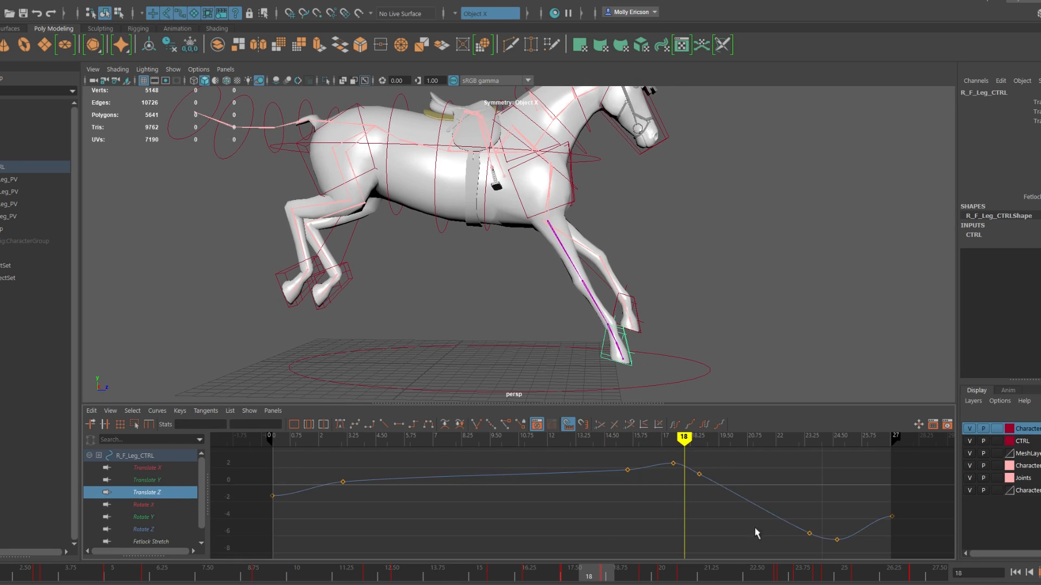
pyautogui.moveTo(656, 456); pyautogui.dragTo(916, 556)
pyautogui.moveTo(609, 496); pyautogui.dragTo(608, 527, button='middle')
pyautogui.moveTo(599, 571); pyautogui.dragTo(502, 532)
pyautogui.moveTo(610, 584); pyautogui.dragTo(813, 578)
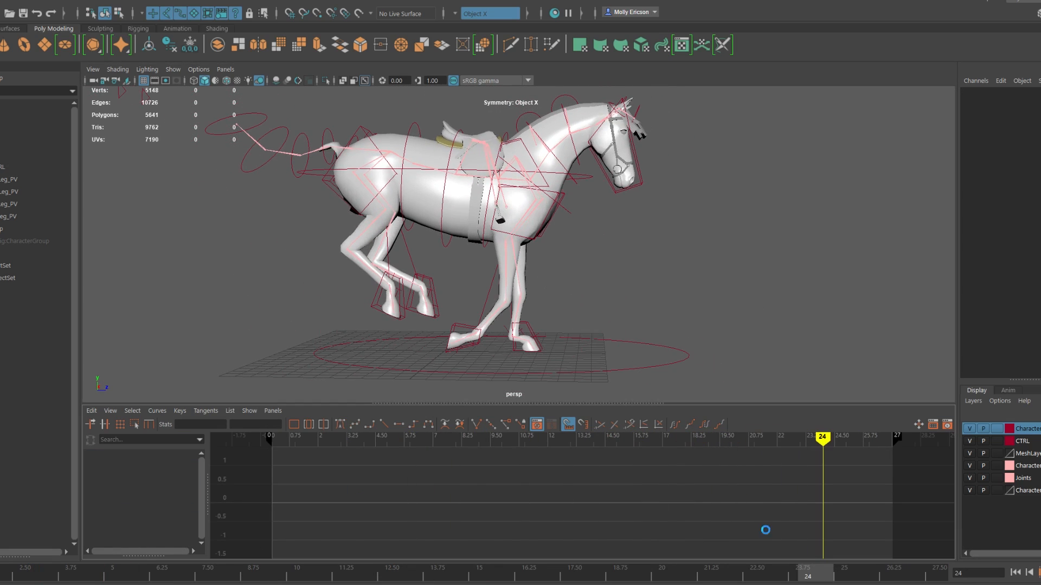
# Step: Delete the right front leg's Translate Y key near frame 24 and scrub back to frame 16
pyautogui.click(464, 329)
pyautogui.click(147, 480)
pyautogui.moveTo(815, 530); pyautogui.dragTo(832, 548)
pyautogui.press('Delete')
pyautogui.moveTo(810, 574); pyautogui.dragTo(520, 574)
pyautogui.keyDown('alt'); pyautogui.moveTo(488, 326); pyautogui.dragTo(487, 319); pyautogui.keyUp('alt')
pyautogui.moveTo(521, 574)
pyautogui.mouseDown()
pyautogui.moveTo(265, 574)
pyautogui.moveTo(521, 574)
pyautogui.mouseUp()
# Step: Lower the right front leg's Translate Z keys from about frame 15 onward, and raise the two keys around frame 18
pyautogui.click(146, 493)
pyautogui.moveTo(612, 454); pyautogui.dragTo(910, 552)
pyautogui.keyDown('shift'); pyautogui.moveTo(701, 516); pyautogui.dragTo(701, 522, button='middle'); pyautogui.keyUp('shift')
pyautogui.moveTo(521, 573); pyautogui.dragTo(594, 574)
pyautogui.moveTo(663, 458); pyautogui.dragTo(711, 491)
pyautogui.keyDown('shift'); pyautogui.moveTo(699, 481); pyautogui.dragTo(699, 476, button='middle'); pyautogui.keyUp('shift')
pyautogui.moveTo(595, 575); pyautogui.dragTo(921, 573)
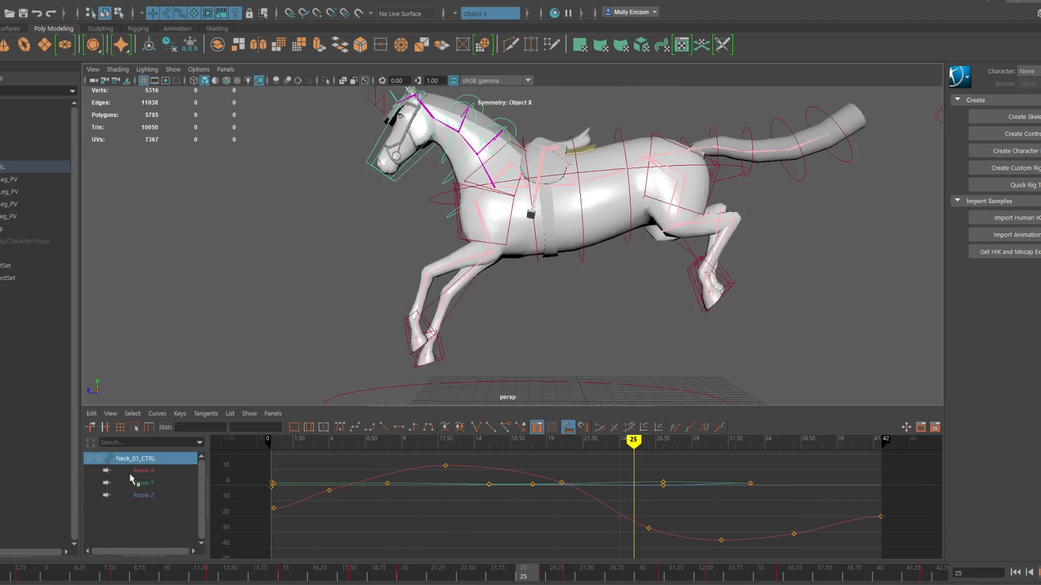
# Step: Play back the jump and key the gravity control's Translate Y at frame 33 to about 0.966
pyautogui.click(144, 470)
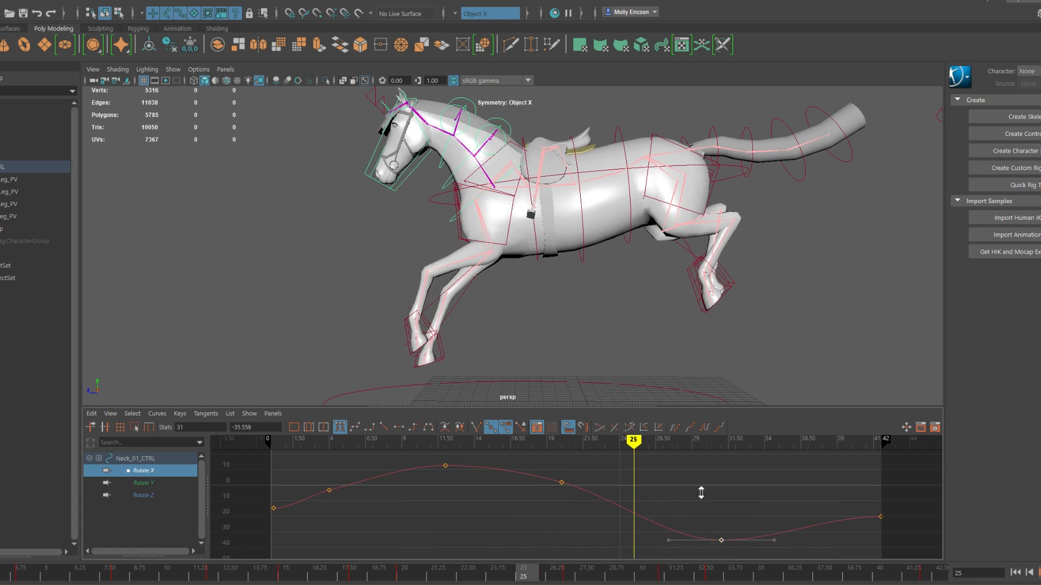
pyautogui.hotkey('alt', 'v')
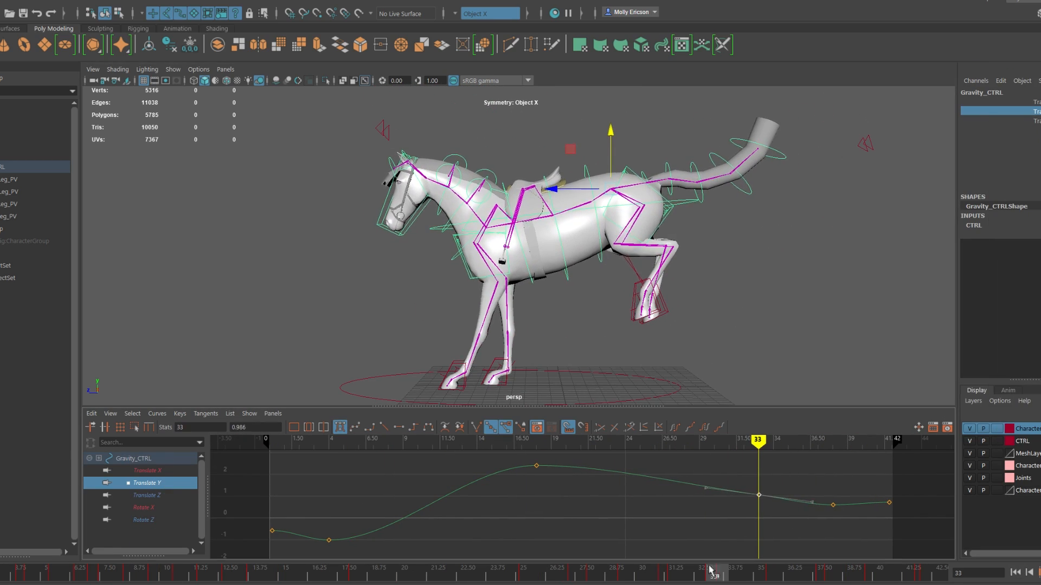
pyautogui.moveTo(711, 570); pyautogui.dragTo(924, 573)
pyautogui.click(737, 573)
pyautogui.moveTo(457, 567); pyautogui.dragTo(918, 574)
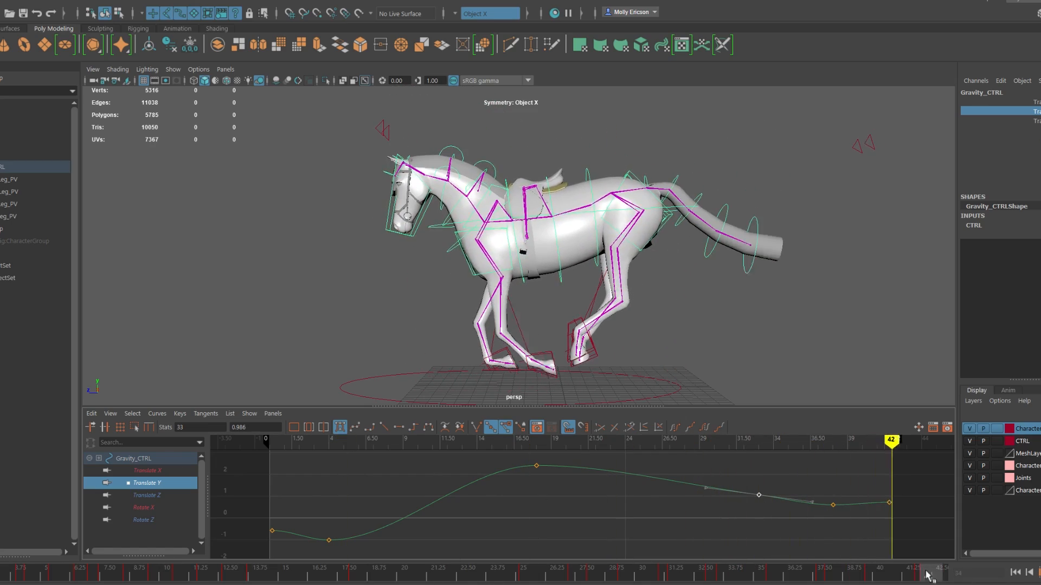
# Step: Select the right front leg at frame 42, pick its last Rotate X keys and play back the animation
pyautogui.click(546, 381)
pyautogui.click(931, 574)
pyautogui.keyDown('alt'); pyautogui.moveTo(542, 260); pyautogui.dragTo(759, 266); pyautogui.keyUp('alt')
pyautogui.click(576, 315)
pyautogui.click(147, 483)
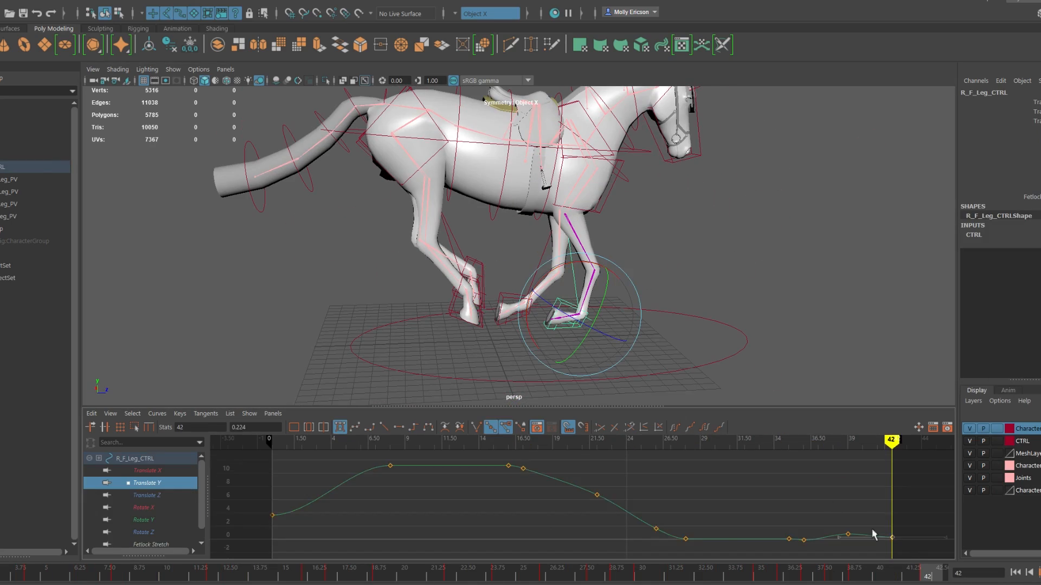
pyautogui.click(144, 508)
pyautogui.moveTo(859, 516); pyautogui.dragTo(915, 456)
pyautogui.hotkey('alt', 'v')
# Step: From the front view, turn the right front leg slightly near frame 22, key that rotation channel and play back
pyautogui.keyDown('alt'); pyautogui.moveTo(613, 347); pyautogui.dragTo(622, 315); pyautogui.keyUp('alt')
pyautogui.scroll(-3, 621, 315)
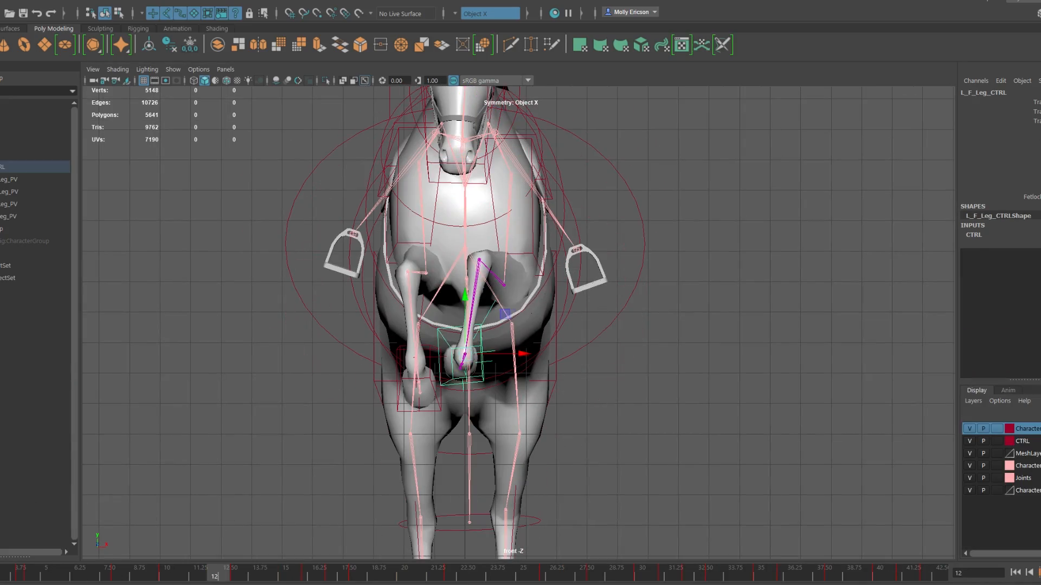
pyautogui.click(622, 577)
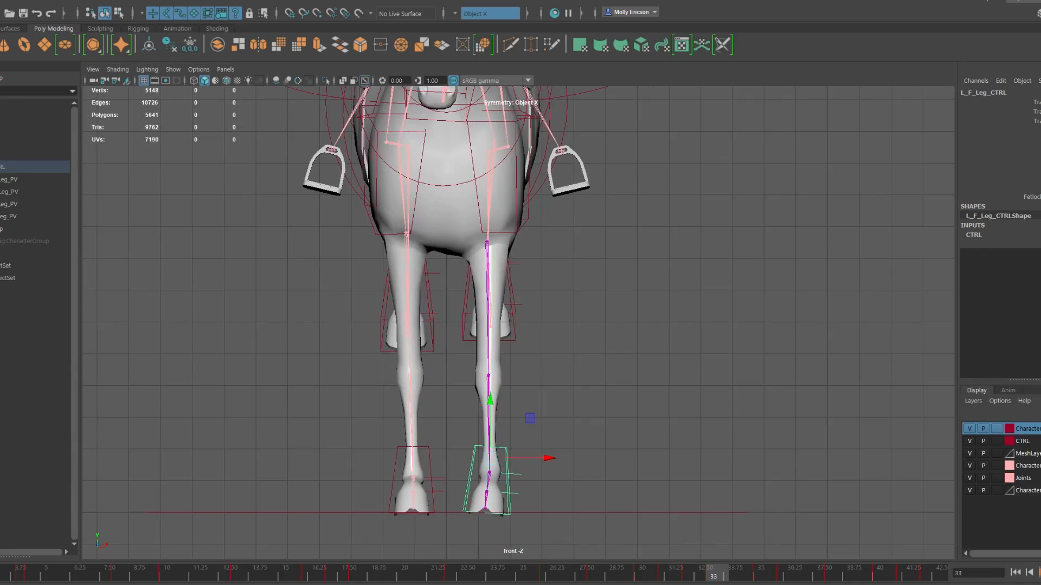
pyautogui.moveTo(710, 576); pyautogui.dragTo(559, 563)
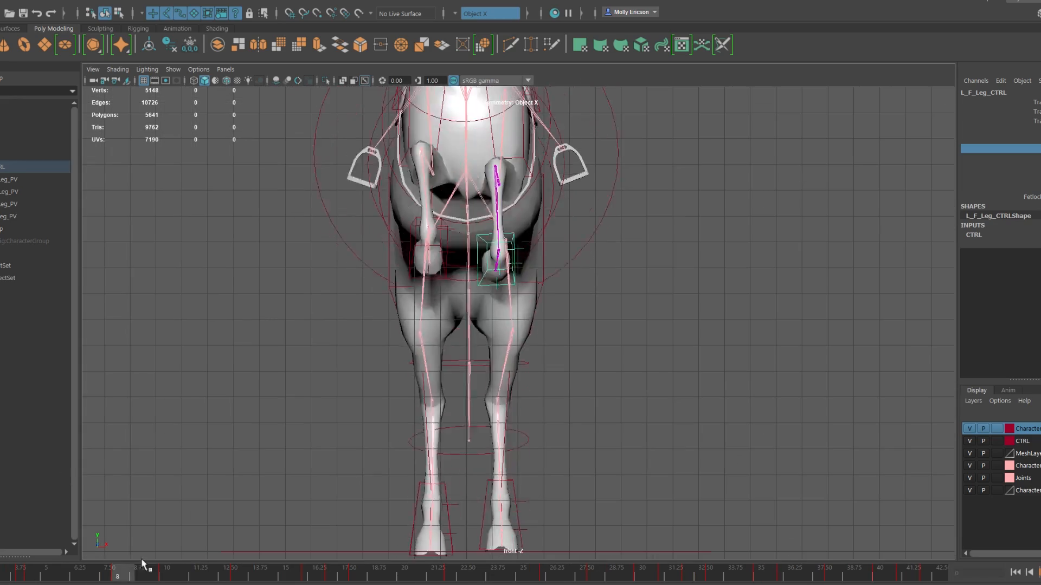
pyautogui.moveTo(144, 565); pyautogui.dragTo(310, 574)
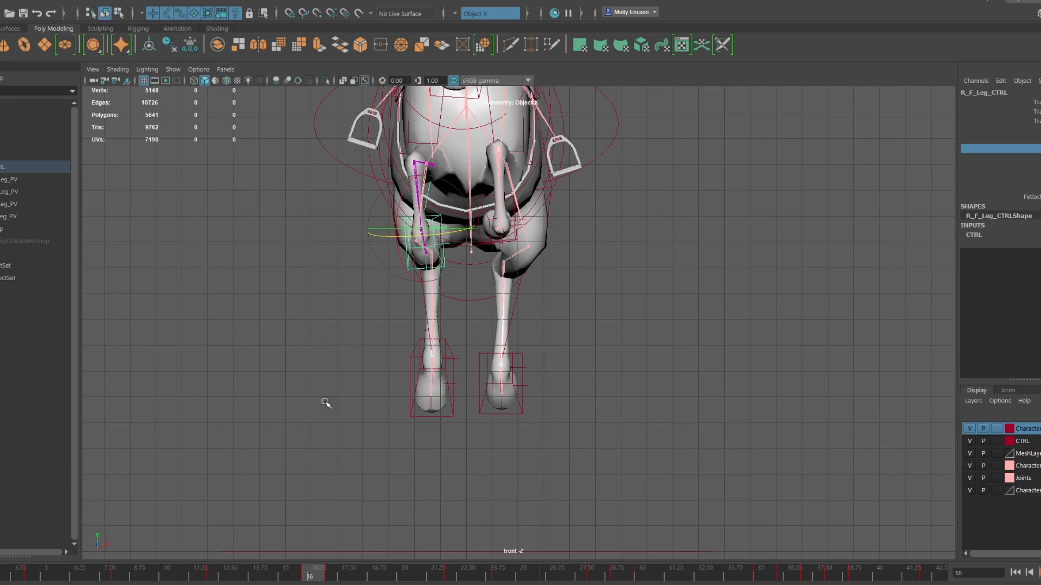
pyautogui.moveTo(453, 575)
pyautogui.mouseDown()
pyautogui.moveTo(311, 574)
pyautogui.moveTo(455, 578)
pyautogui.mouseUp()
pyautogui.moveTo(612, 388); pyautogui.dragTo(618, 389, button='middle')
pyautogui.rightClick(990, 149)
pyautogui.click(1008, 165)
pyautogui.hotkey('alt', 'v')
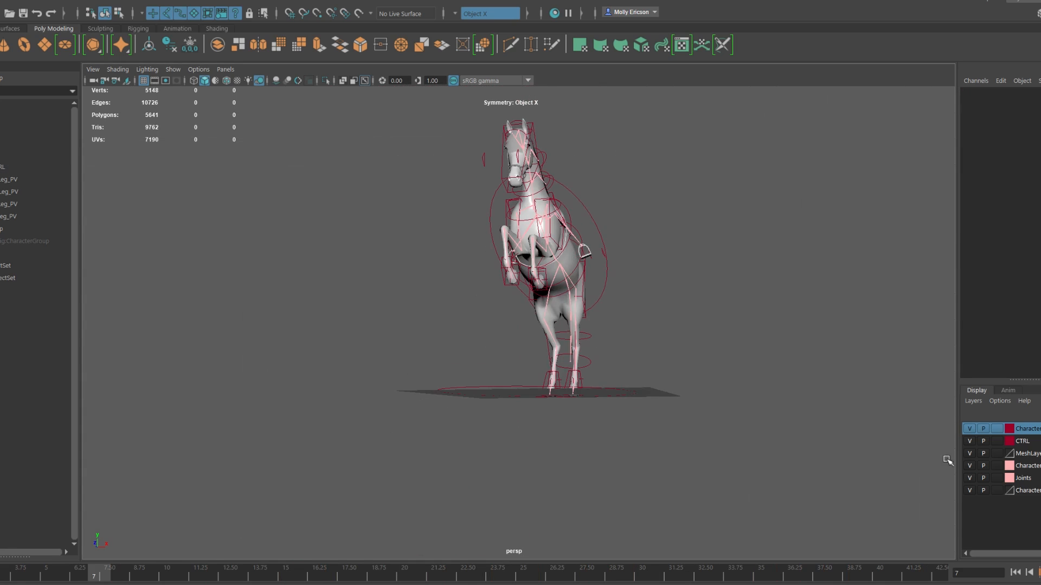
# Step: Play back and scrub the jump in perspective view to check the left front leg's motion
pyautogui.keyDown('alt'); pyautogui.moveTo(586, 249); pyautogui.dragTo(676, 413); pyautogui.keyUp('alt')
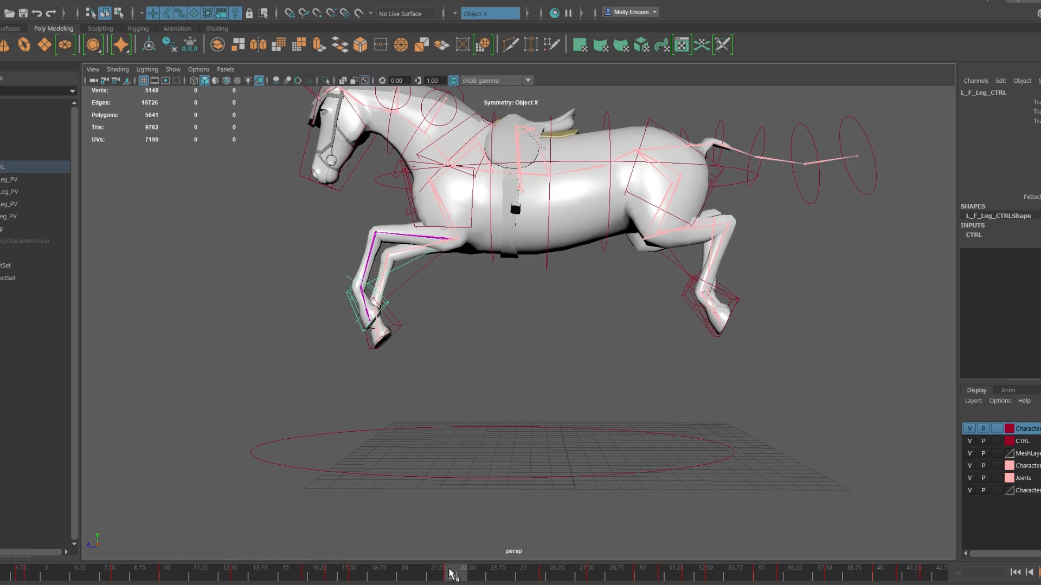
pyautogui.moveTo(501, 583); pyautogui.dragTo(263, 583)
pyautogui.hotkey('alt', 'v')
pyautogui.scroll(-4, 578, 320)
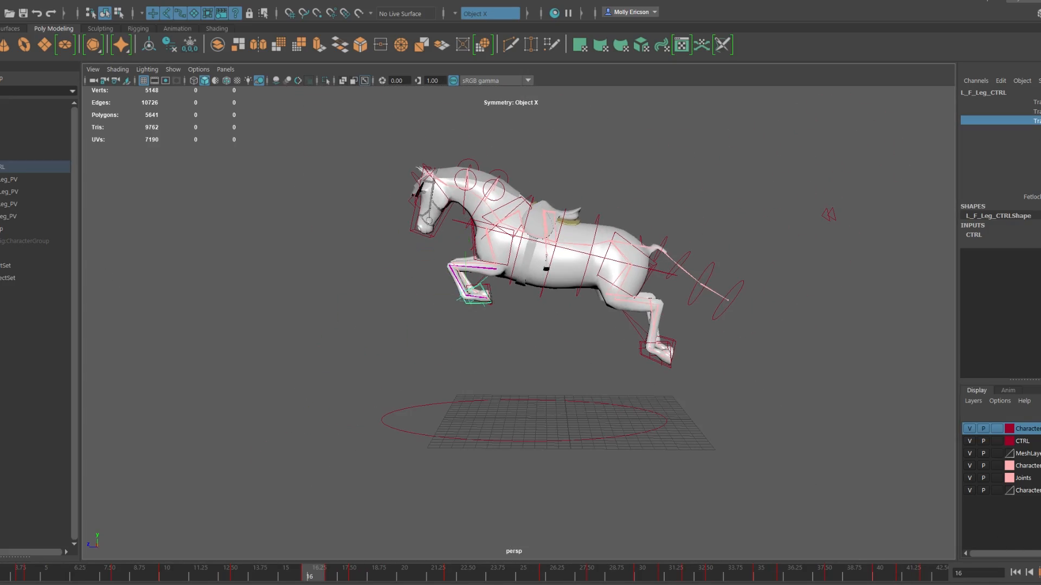
pyautogui.click(496, 320)
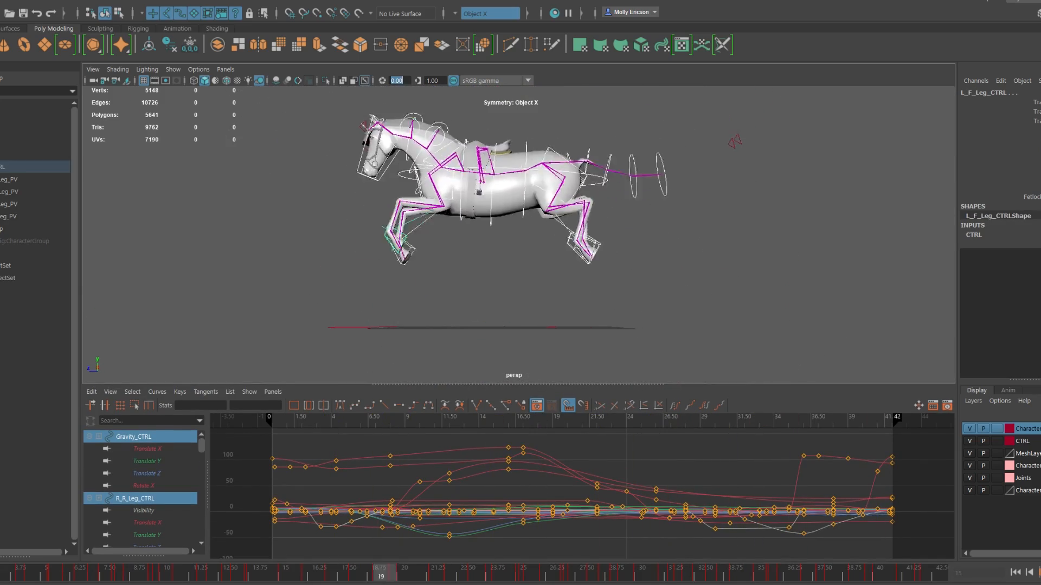
# Step: Try retiming the selected controls' curves by pulling the end marker to about frame 32, and undo it
pyautogui.press('Escape')
pyautogui.click(151, 405)
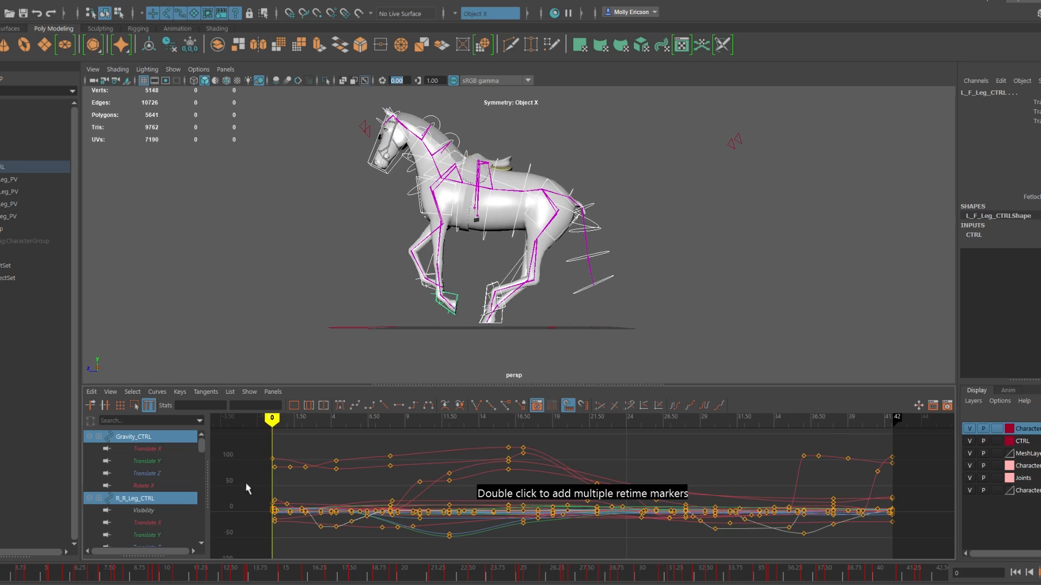
pyautogui.doubleClick(892, 471)
pyautogui.moveTo(892, 471); pyautogui.dragTo(738, 472)
pyautogui.hotkey('alt', 'v')
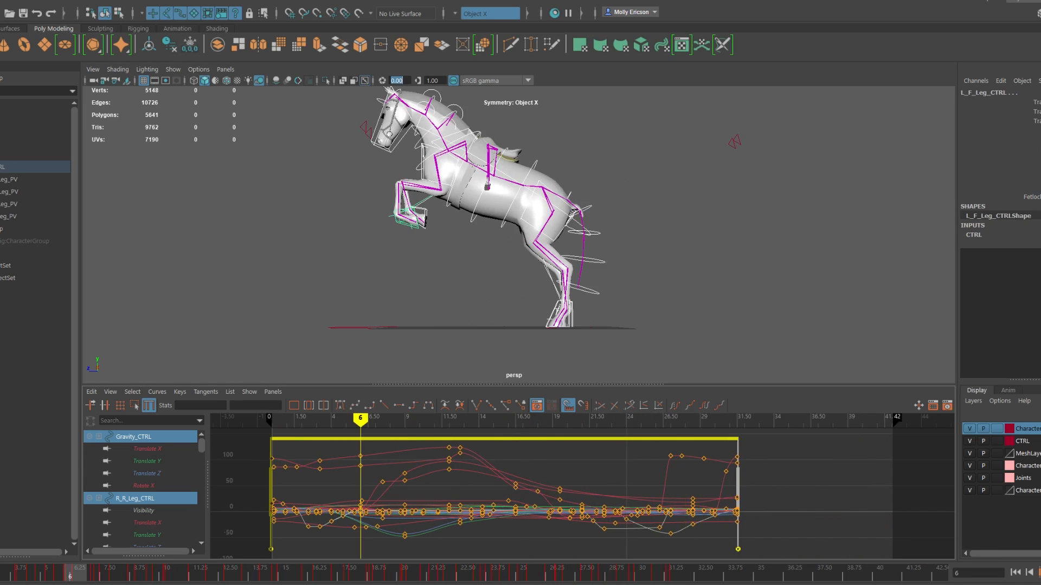
pyautogui.press('Escape')
pyautogui.hotkey('ctrl', 'z')
# Step: Select all NURBS curves in the scene by type to load every control's animation curves
pyautogui.scroll(5, 469, 310)
pyautogui.moveTo(54, 30)
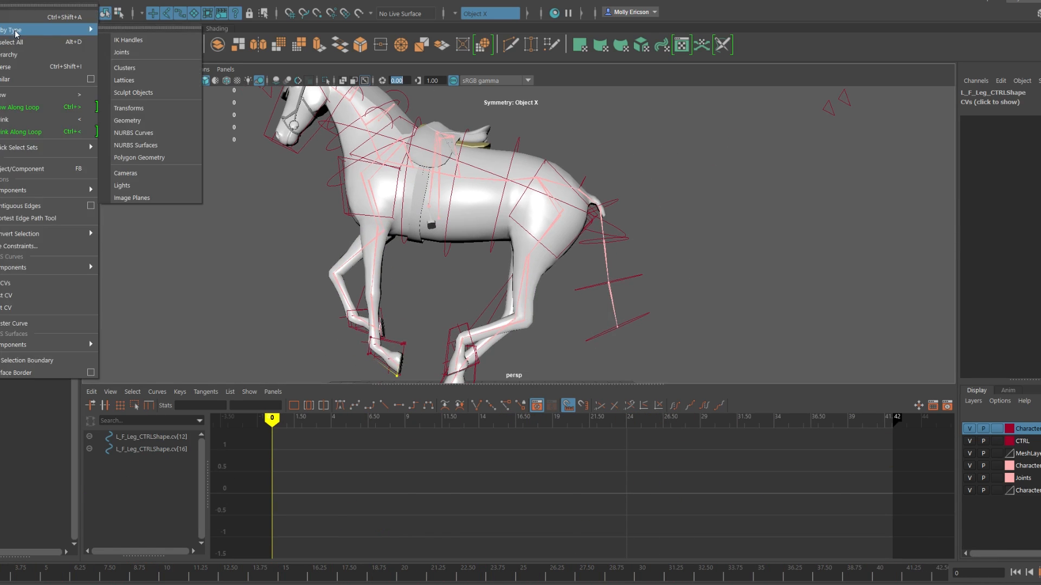
pyautogui.click(156, 133)
pyautogui.scroll(-5, 275, 373)
pyautogui.click(249, 255)
pyautogui.click(156, 133)
# Step: Try compressing all curves to end at frame 24 using retime markers at frames 0 and 42, and undo it
pyautogui.click(149, 405)
pyautogui.doubleClick(271, 491)
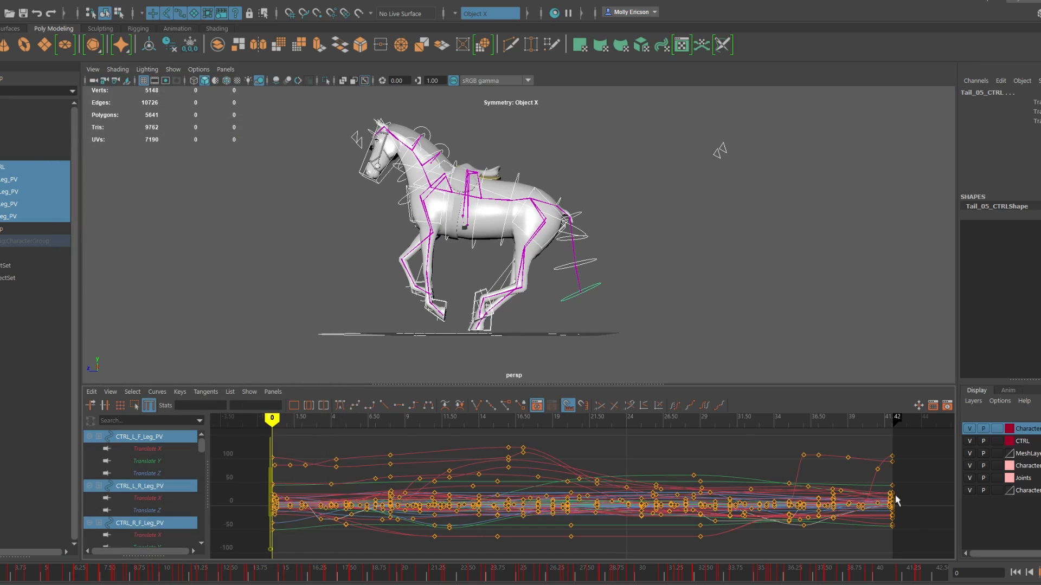
pyautogui.doubleClick(894, 491)
pyautogui.moveTo(893, 490); pyautogui.dragTo(628, 486)
pyautogui.hotkey('alt', 'v')
pyautogui.press('Escape')
pyautogui.hotkey('ctrl', 'z')
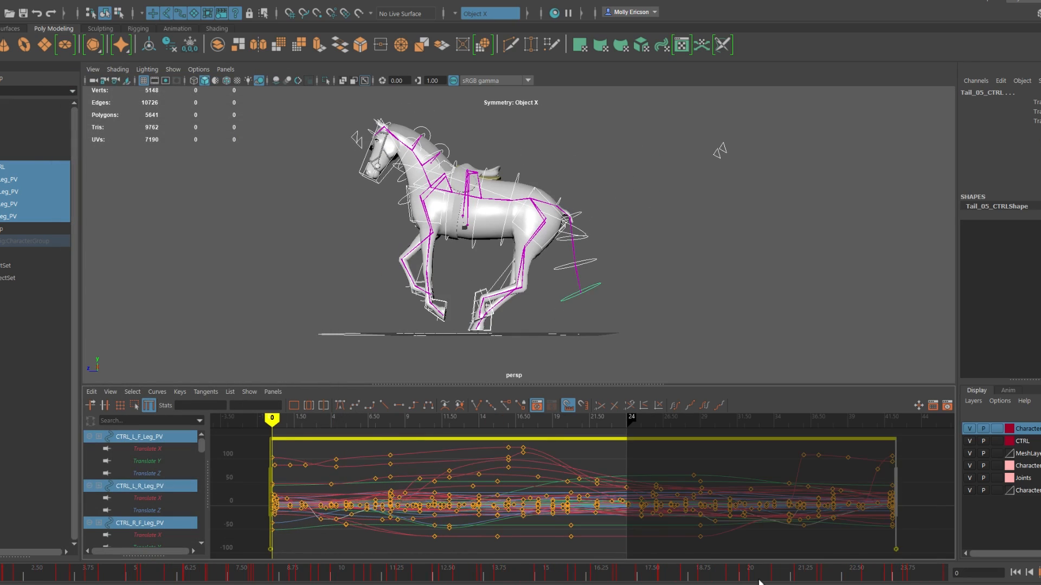
# Step: Retime all control curves to end at frame 32, set the playback end to 32 and play back
pyautogui.scroll(-3, 767, 490)
pyautogui.moveTo(776, 486); pyautogui.dragTo(716, 485)
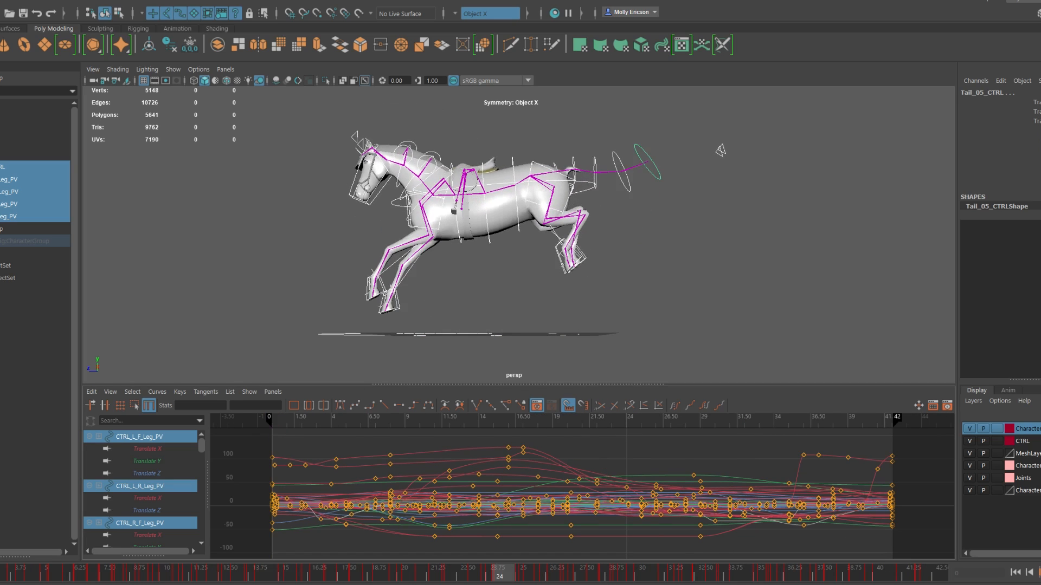
pyautogui.hotkey('alt', 'v')
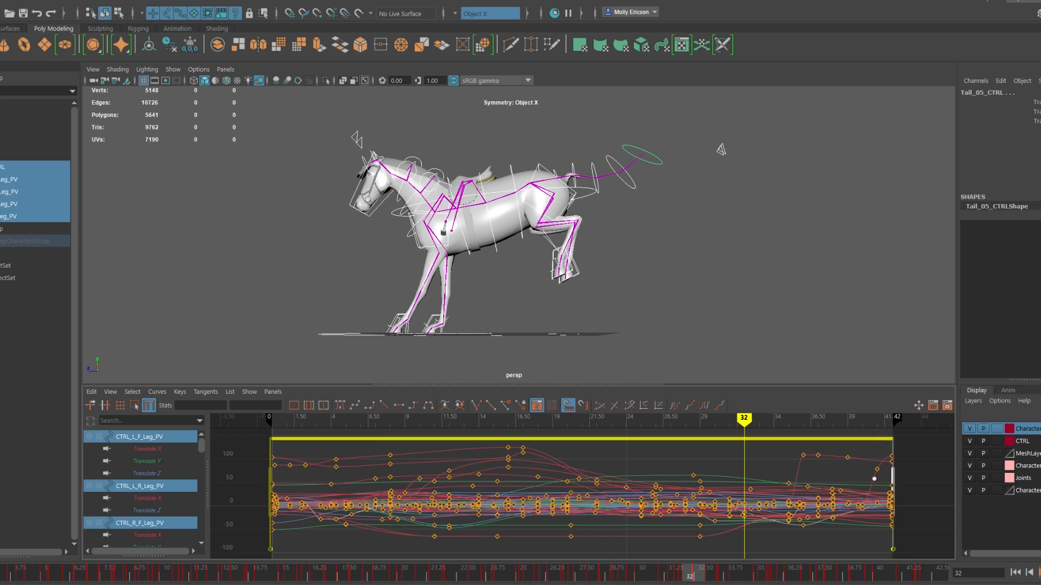
pyautogui.moveTo(880, 479); pyautogui.dragTo(736, 476)
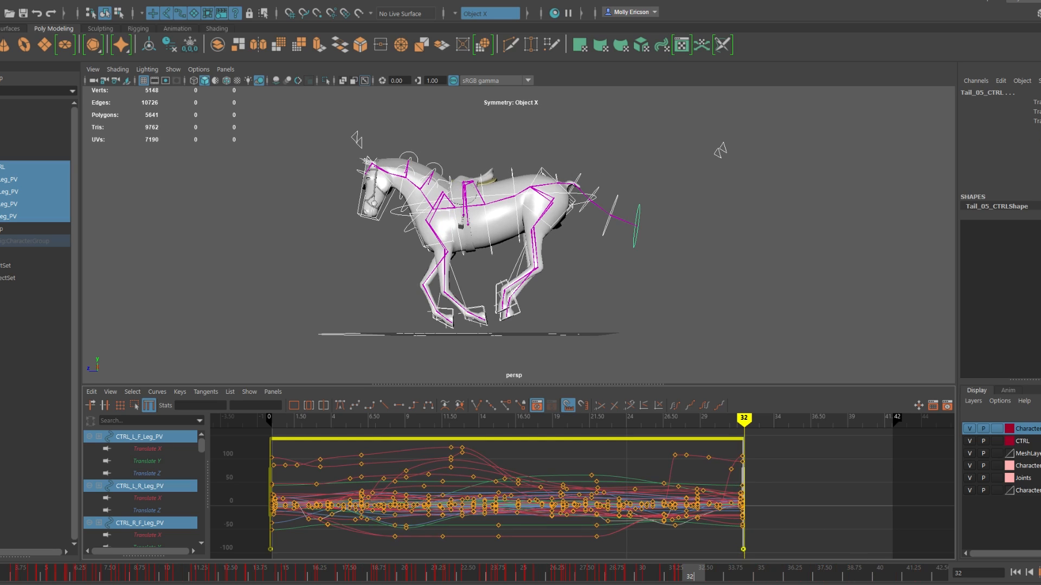
pyautogui.press('Return')
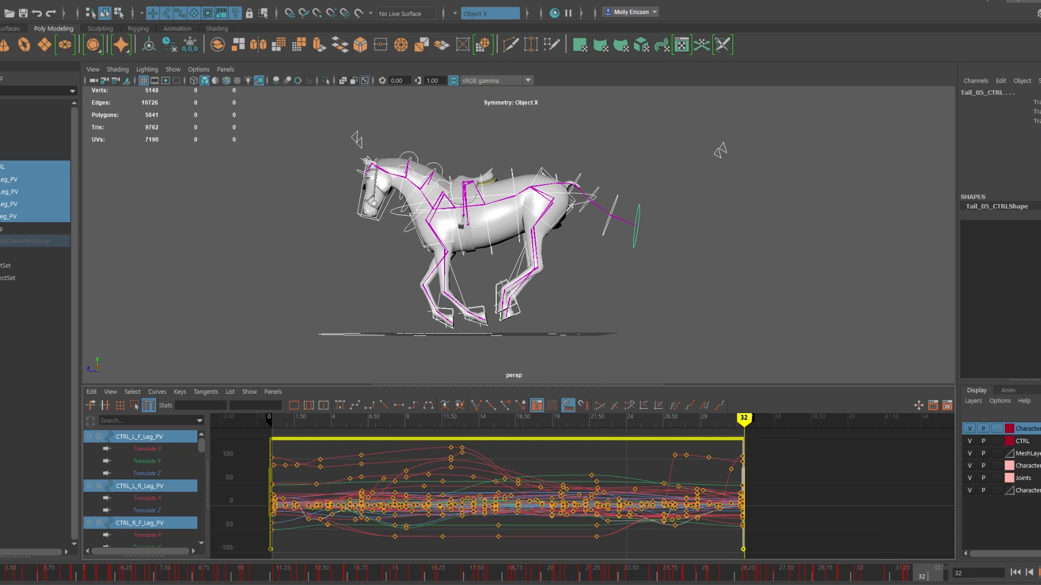
pyautogui.hotkey('alt', 'v')
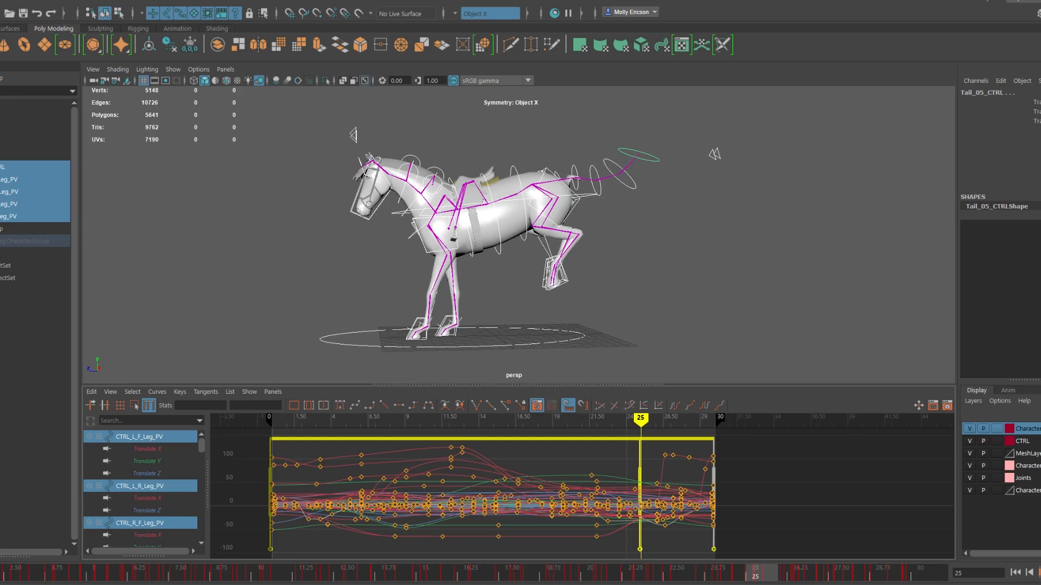
# Step: Undo the last retime and retime all control curves to end at about frame 30
pyautogui.hotkey('ctrl', 'z')
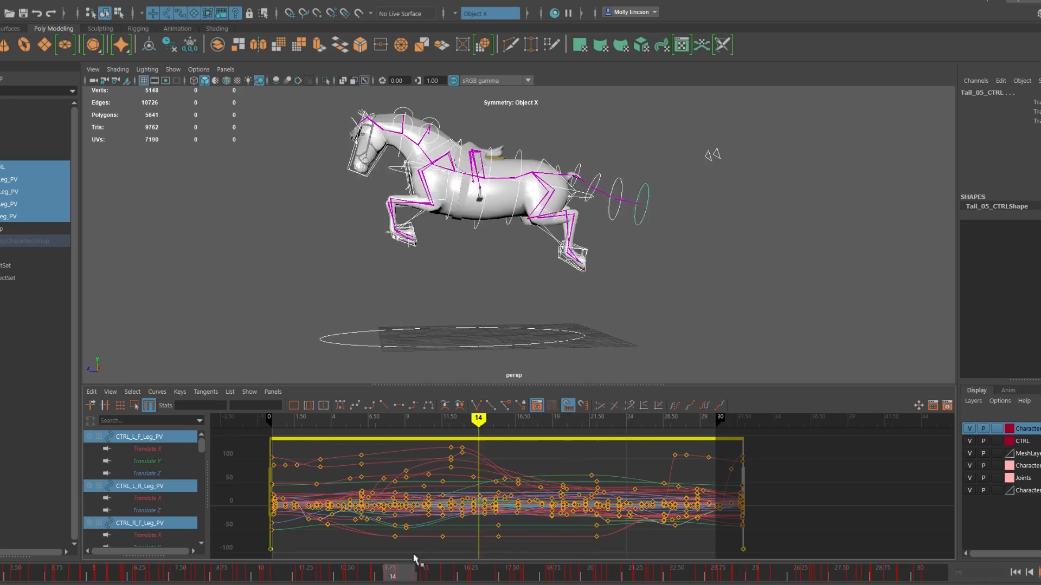
pyautogui.moveTo(743, 479); pyautogui.dragTo(711, 478)
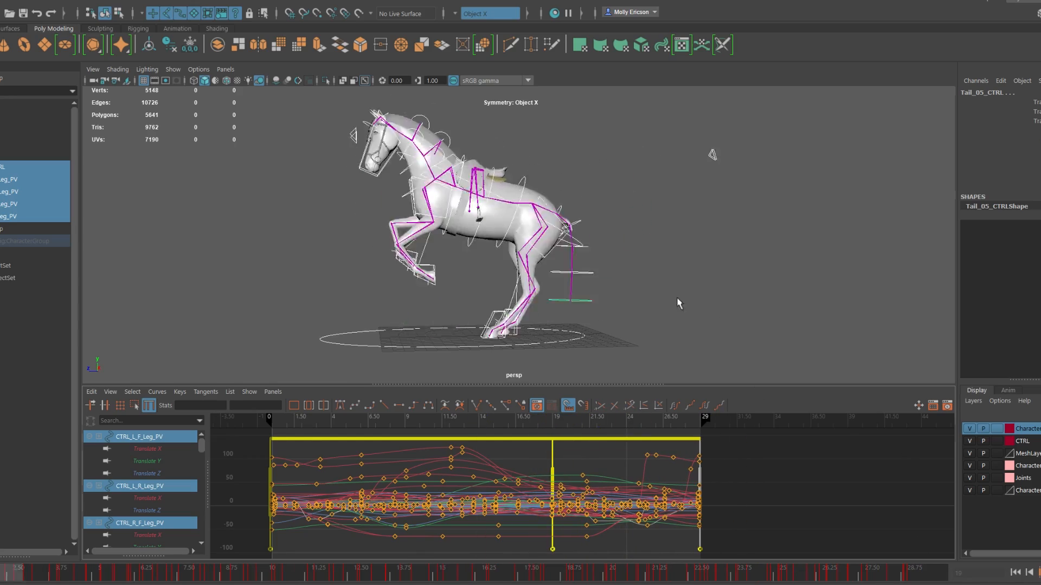
pyautogui.keyDown('alt'); pyautogui.moveTo(679, 303); pyautogui.dragTo(626, 318); pyautogui.keyUp('alt')
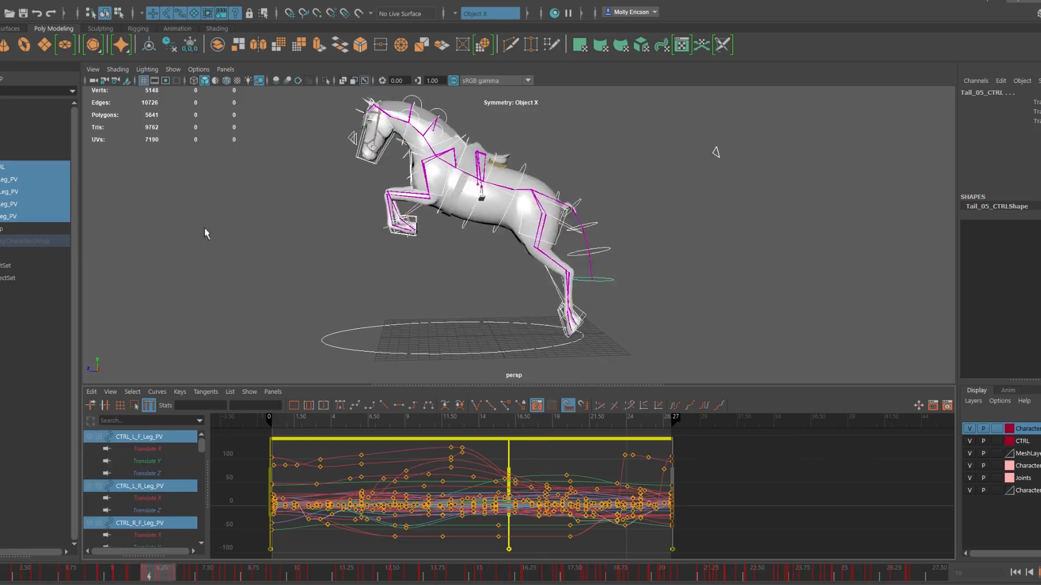
# Step: Select both rear leg controls, move them slightly along Z at frame 18 and play back the landing
pyautogui.click(40, 369)
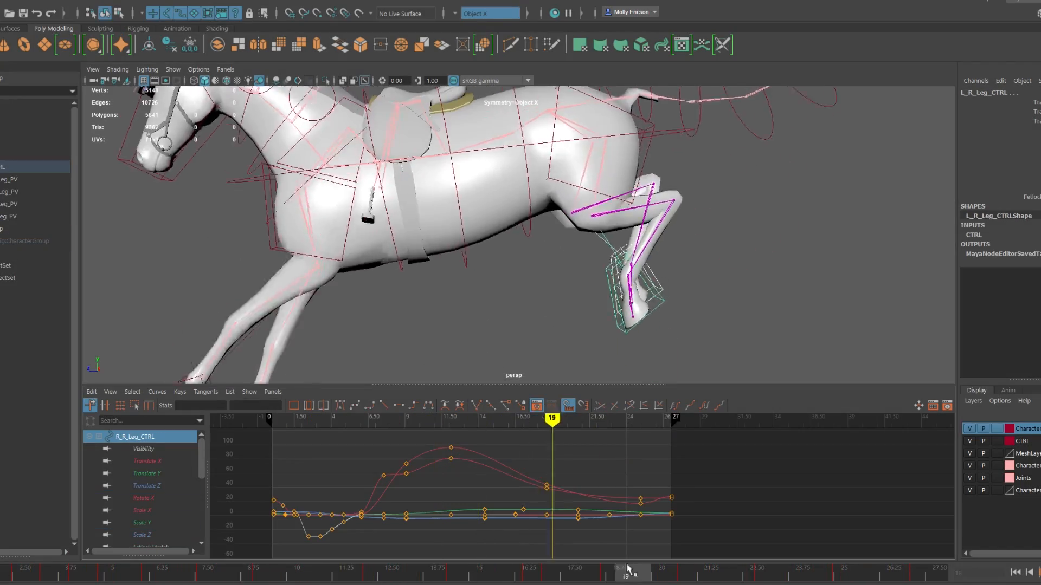
pyautogui.click(147, 473)
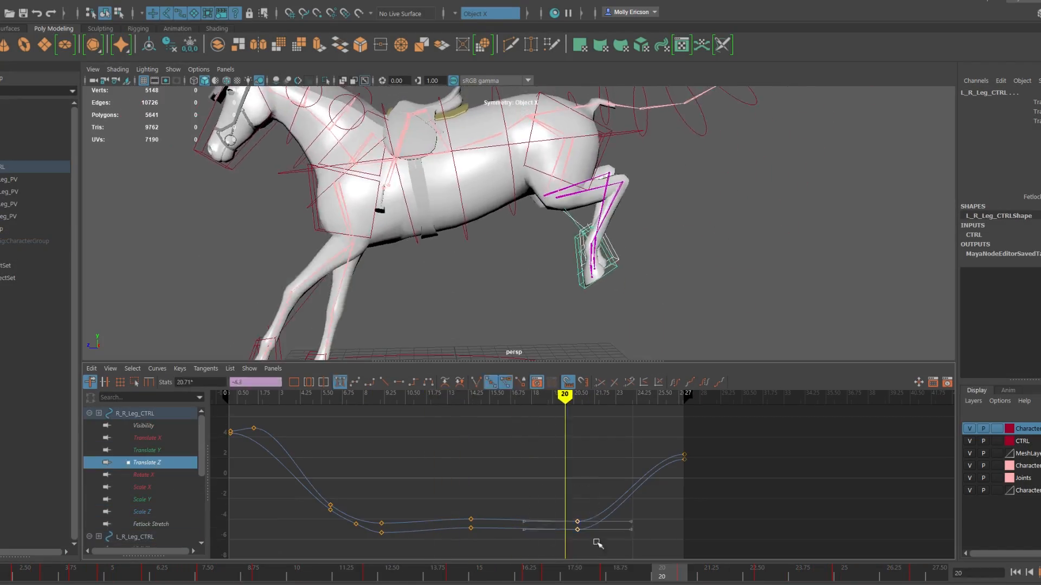
pyautogui.click(570, 572)
pyautogui.moveTo(569, 572); pyautogui.dragTo(594, 572)
pyautogui.press('w')
pyautogui.moveTo(499, 242); pyautogui.dragTo(511, 242)
pyautogui.moveTo(588, 572); pyautogui.dragTo(921, 569)
pyautogui.hotkey('alt', 'v')
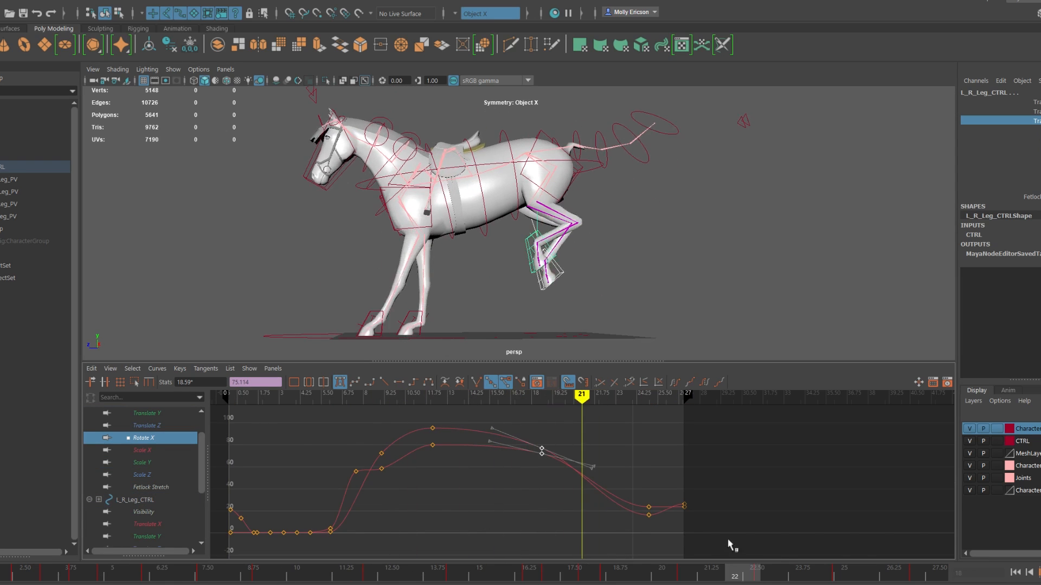
# Step: Select the left rear leg control and pick its curve keys around frame 18
pyautogui.click(491, 278)
pyautogui.click(164, 438)
pyautogui.moveTo(669, 478); pyautogui.dragTo(700, 509)
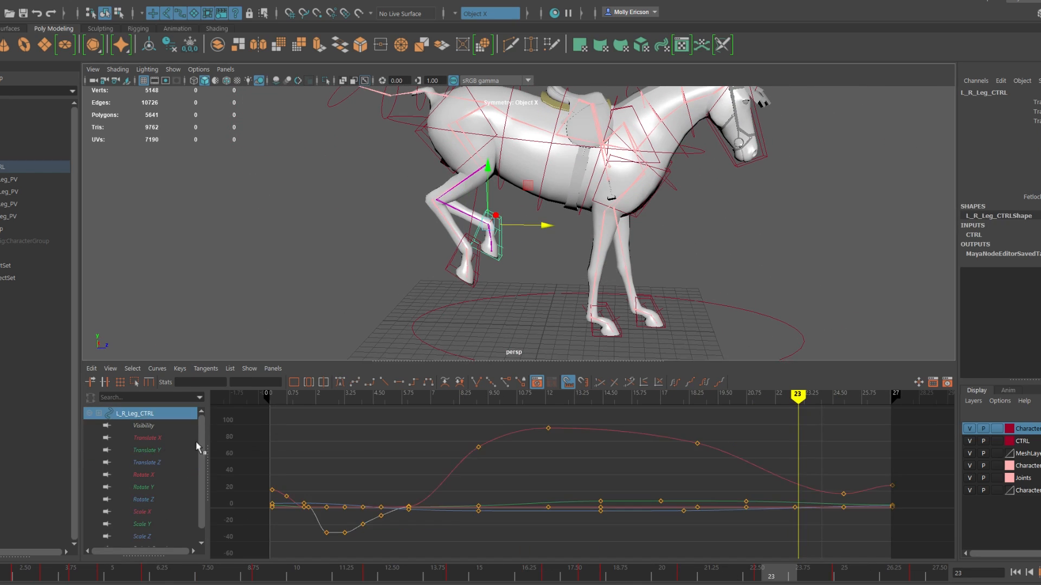
# Step: Key the right front leg further forward in Translate Z at frame 14, and select its Translate Y key near frame 25
pyautogui.click(445, 160)
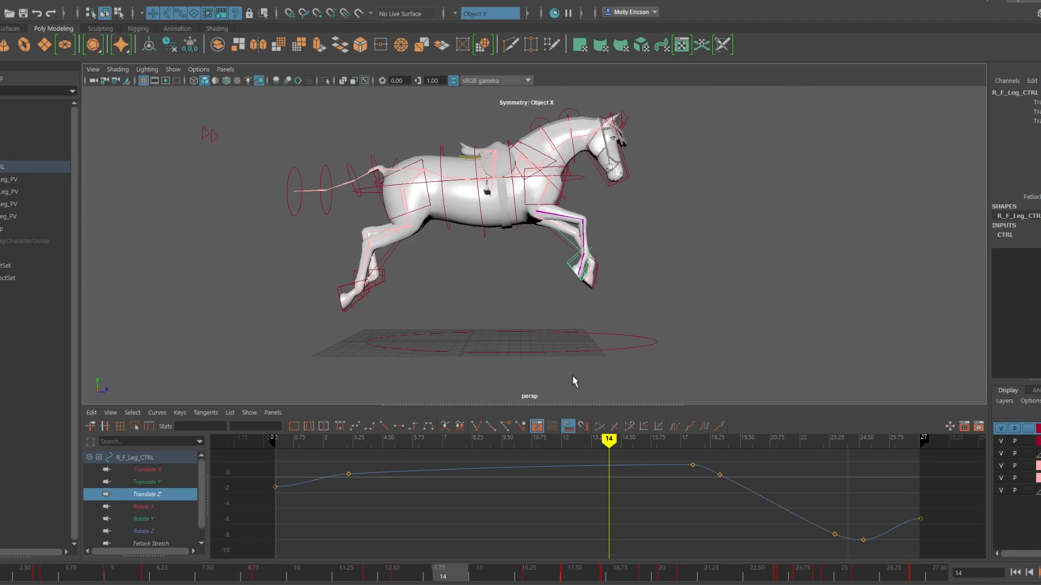
pyautogui.click(115, 569)
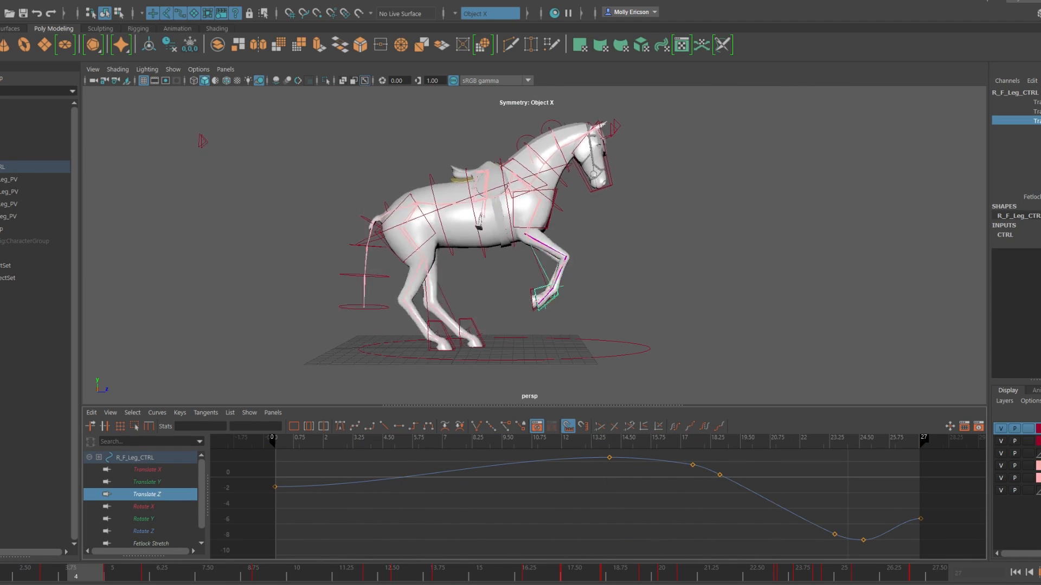
pyautogui.hotkey('alt', 'v')
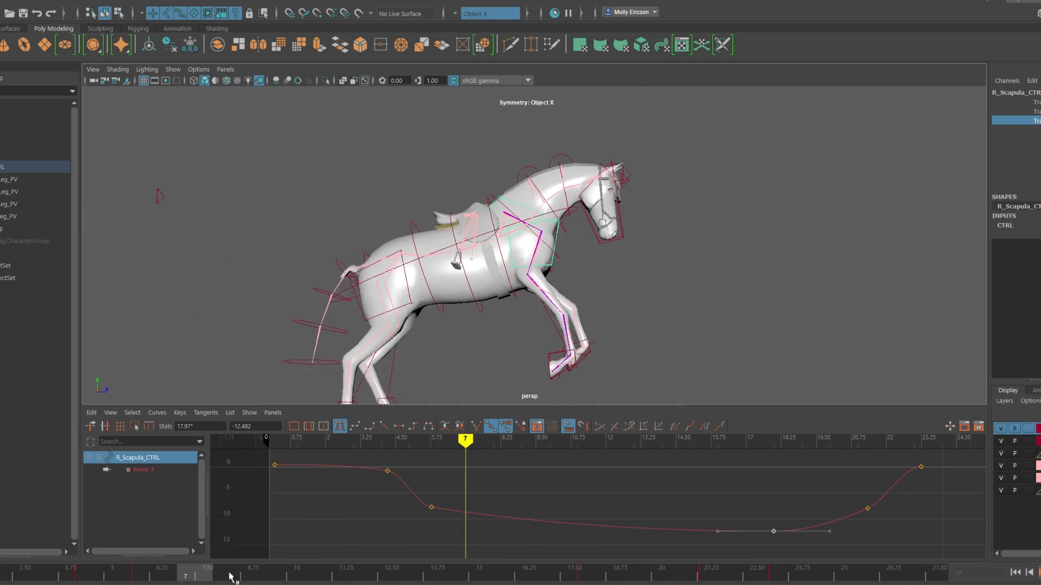
pyautogui.moveTo(849, 488); pyautogui.dragTo(886, 537)
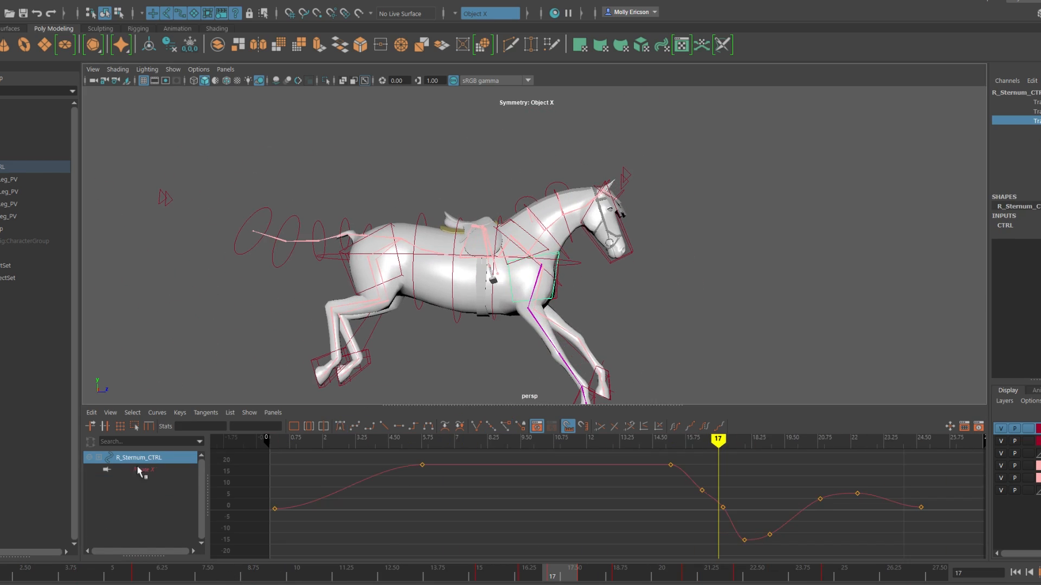
# Step: Lower the right sternum control's Rotate X plateau keys to about 4.7, delete the surplus keys and check the motion
pyautogui.moveTo(699, 461); pyautogui.dragTo(397, 524)
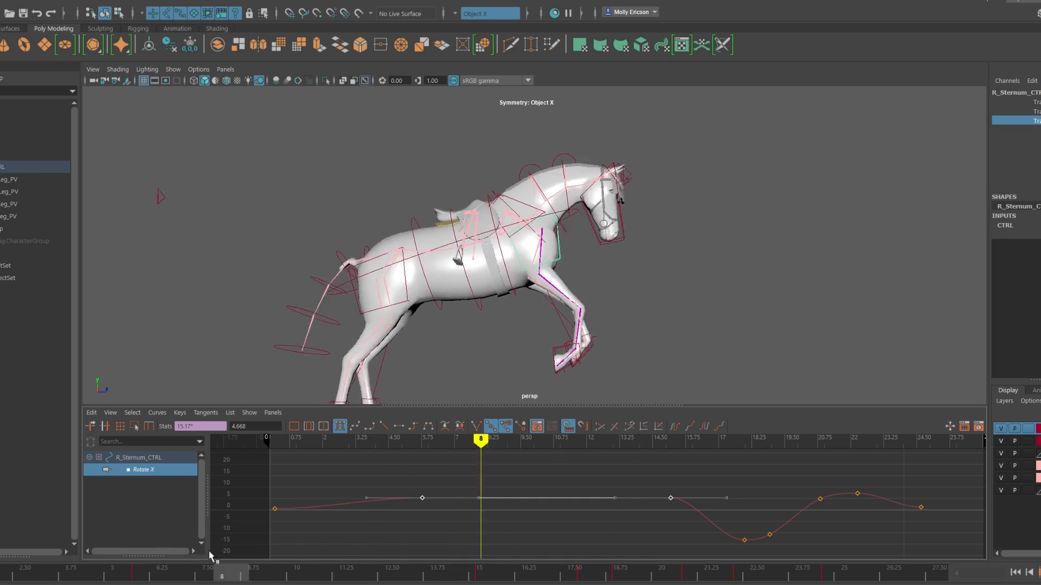
pyautogui.keyDown('alt'); pyautogui.moveTo(621, 516); pyautogui.dragTo(585, 501, button='right'); pyautogui.keyUp('alt')
pyautogui.moveTo(515, 570); pyautogui.dragTo(596, 567)
pyautogui.moveTo(714, 527); pyautogui.dragTo(641, 501)
pyautogui.press('Delete')
pyautogui.click(760, 580)
pyautogui.moveTo(759, 579); pyautogui.dragTo(525, 547)
pyautogui.moveTo(602, 487); pyautogui.dragTo(619, 493)
pyautogui.moveTo(510, 574)
pyautogui.mouseDown()
pyautogui.moveTo(4, 572)
pyautogui.moveTo(181, 558)
pyautogui.moveTo(617, 577)
pyautogui.moveTo(151, 569)
pyautogui.moveTo(24, 542)
pyautogui.mouseUp()
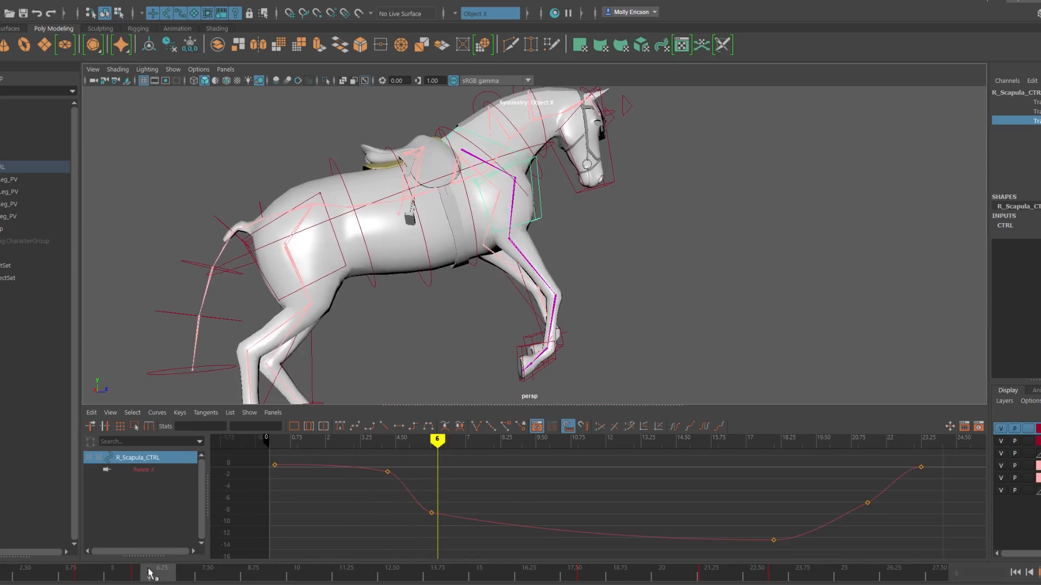
pyautogui.moveTo(150, 572); pyautogui.dragTo(528, 572)
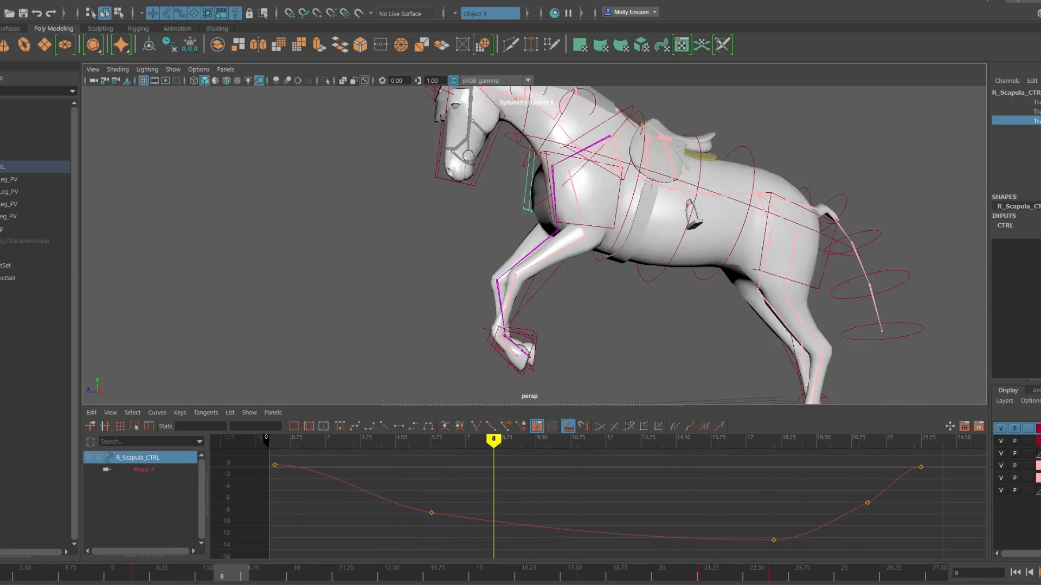
# Step: Raise the left sternum control's lowest Rotate X key near frame 20 slightly and play back the jump
pyautogui.moveTo(240, 573); pyautogui.dragTo(149, 575)
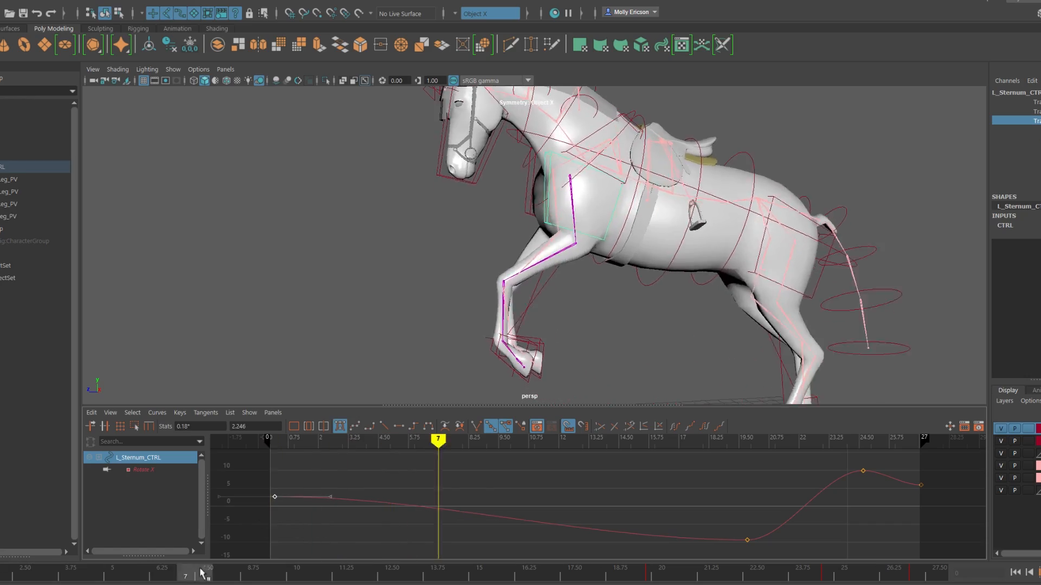
pyautogui.moveTo(753, 540); pyautogui.dragTo(753, 532, button='middle')
pyautogui.hotkey('alt', 'v')
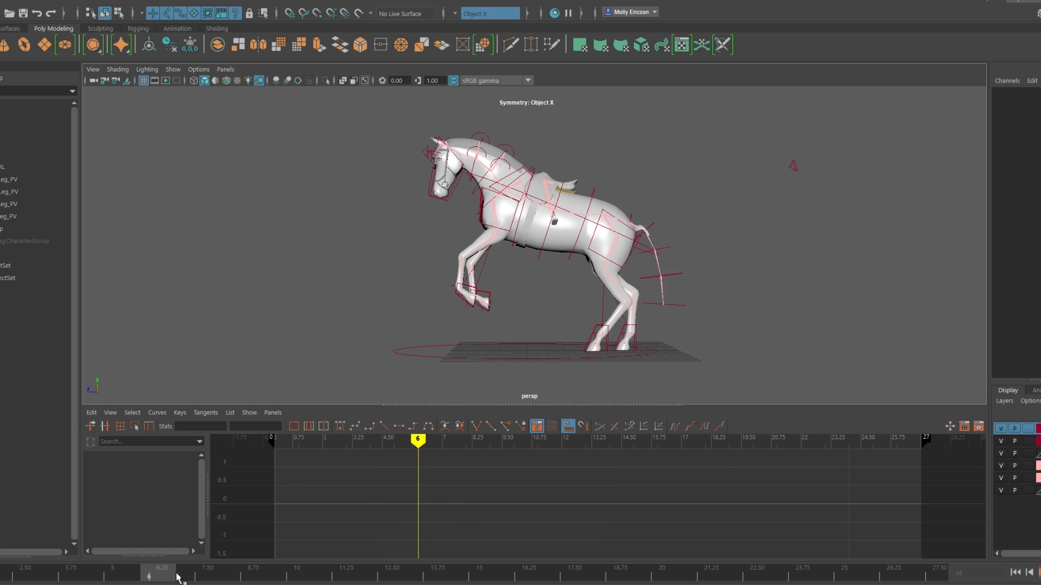
# Step: Examine the rear legs' Fetlock Stretch curve and hoof motion up close across the whole animation
pyautogui.click(147, 510)
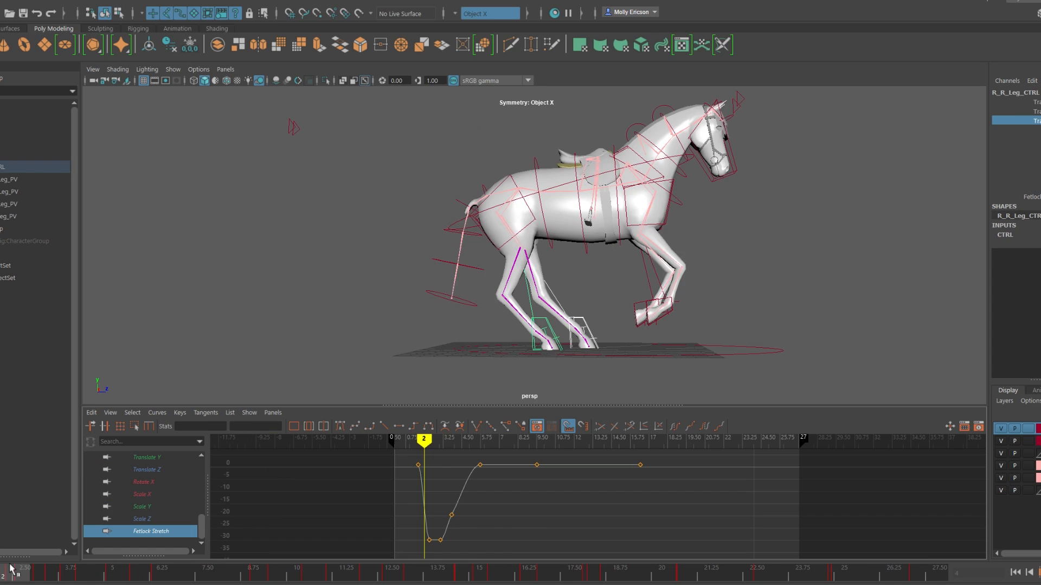
pyautogui.moveTo(267, 573); pyautogui.dragTo(85, 573)
pyautogui.scroll(7, 146, 499)
pyautogui.scroll(3, 428, 342)
pyautogui.keyDown('alt'); pyautogui.moveTo(520, 327); pyautogui.dragTo(474, 284, button='middle'); pyautogui.keyUp('alt')
pyautogui.click(471, 298)
pyautogui.moveTo(80, 573); pyautogui.dragTo(917, 573)
# Step: Select the leg control, frame it in the view and lower its curve's final key near frame 27 slightly
pyautogui.keyDown('alt'); pyautogui.moveTo(428, 269); pyautogui.dragTo(640, 276); pyautogui.keyUp('alt')
pyautogui.click(544, 283)
pyautogui.press('f')
pyautogui.click(147, 507)
pyautogui.moveTo(900, 467); pyautogui.dragTo(938, 502)
pyautogui.moveTo(866, 519); pyautogui.dragTo(867, 525, button='middle')
# Step: Examine the rider's right hand control curves over the jump and clear the selection
pyautogui.moveTo(911, 572); pyautogui.dragTo(427, 567)
pyautogui.keyDown('alt'); pyautogui.moveTo(520, 244); pyautogui.dragTo(697, 316); pyautogui.keyUp('alt')
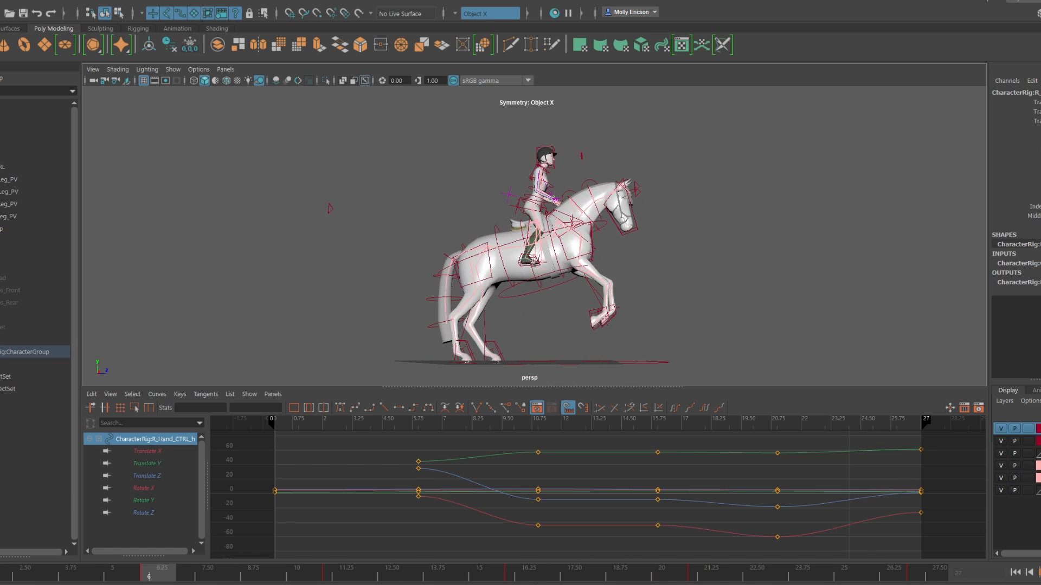
pyautogui.press('Escape')
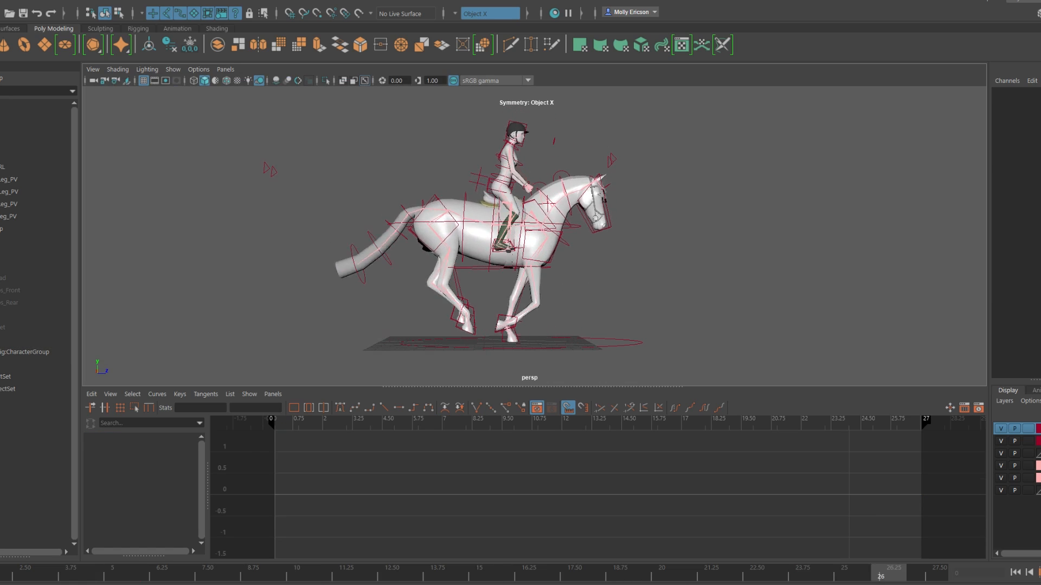